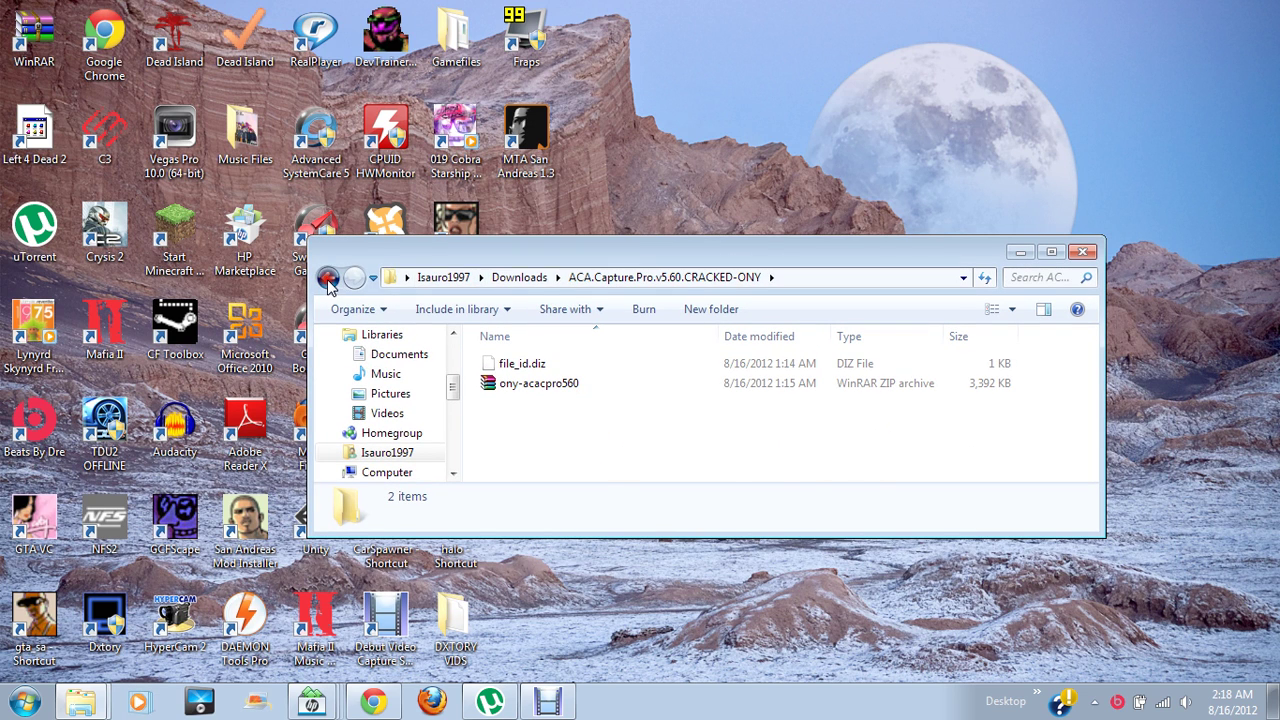
# - Return to the Downloads folder and scroll through its file list
pyautogui.click(328, 279)
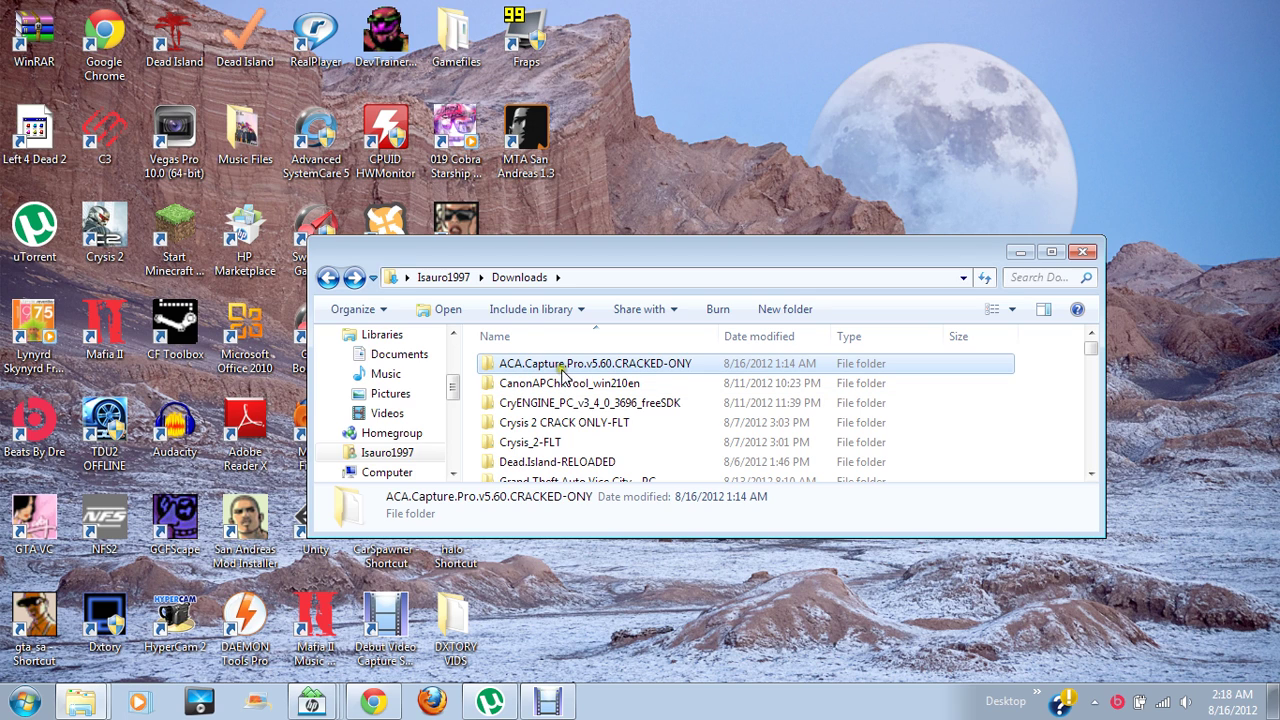
pyautogui.click(595, 366)
pyautogui.scroll(-10, 545, 370)
pyautogui.scroll(-5, 900, 400)
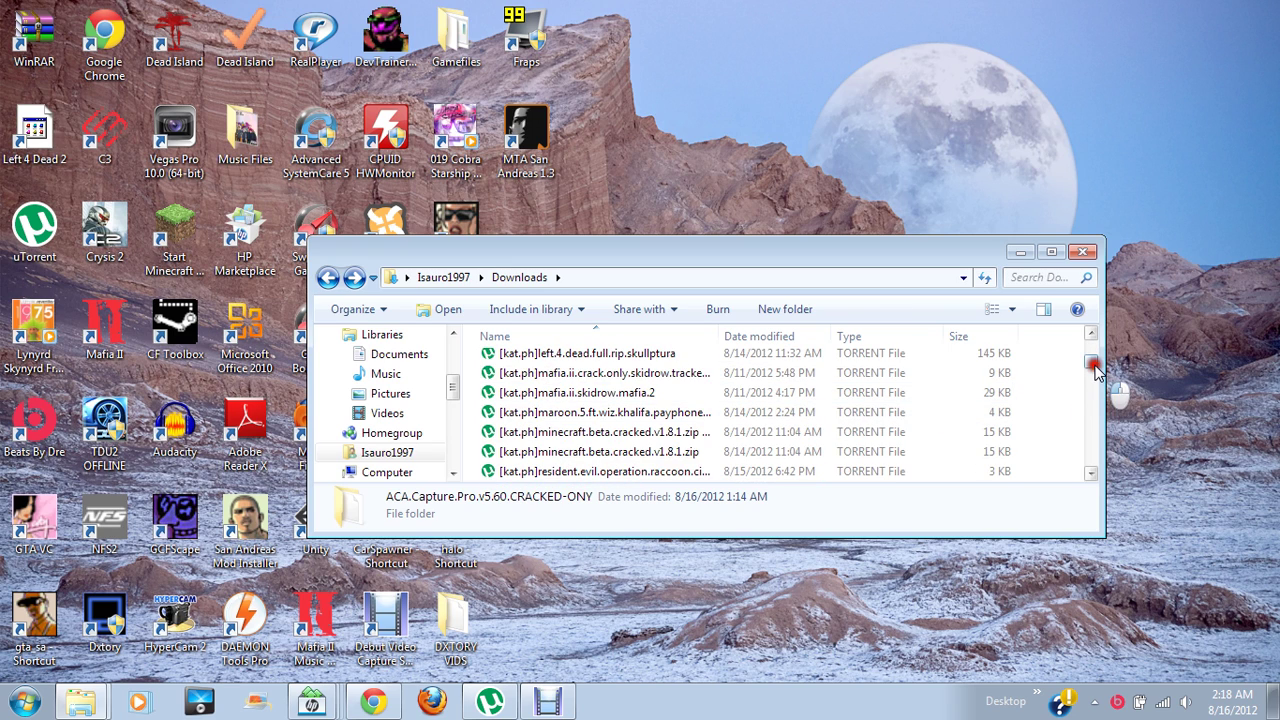
pyautogui.moveTo(1093, 368); pyautogui.dragTo(1090, 345)
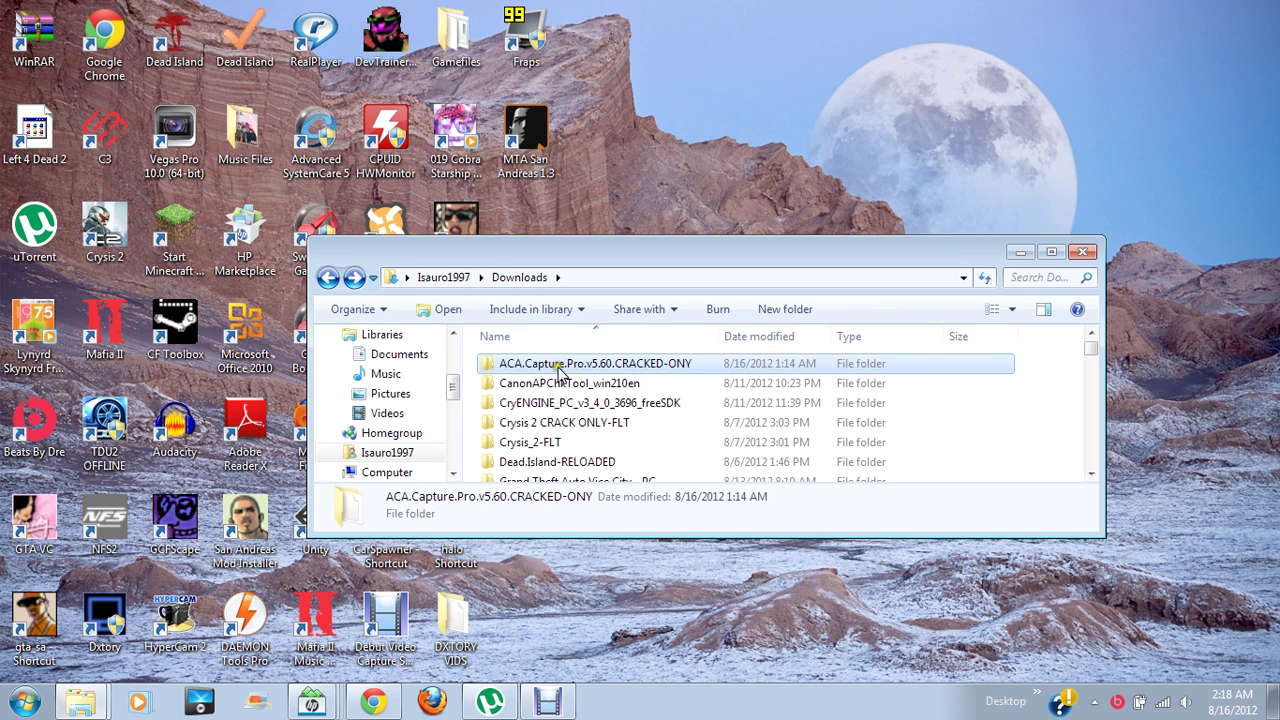
pyautogui.scroll(-2, 560, 372)
pyautogui.scroll(-4, 700, 370)
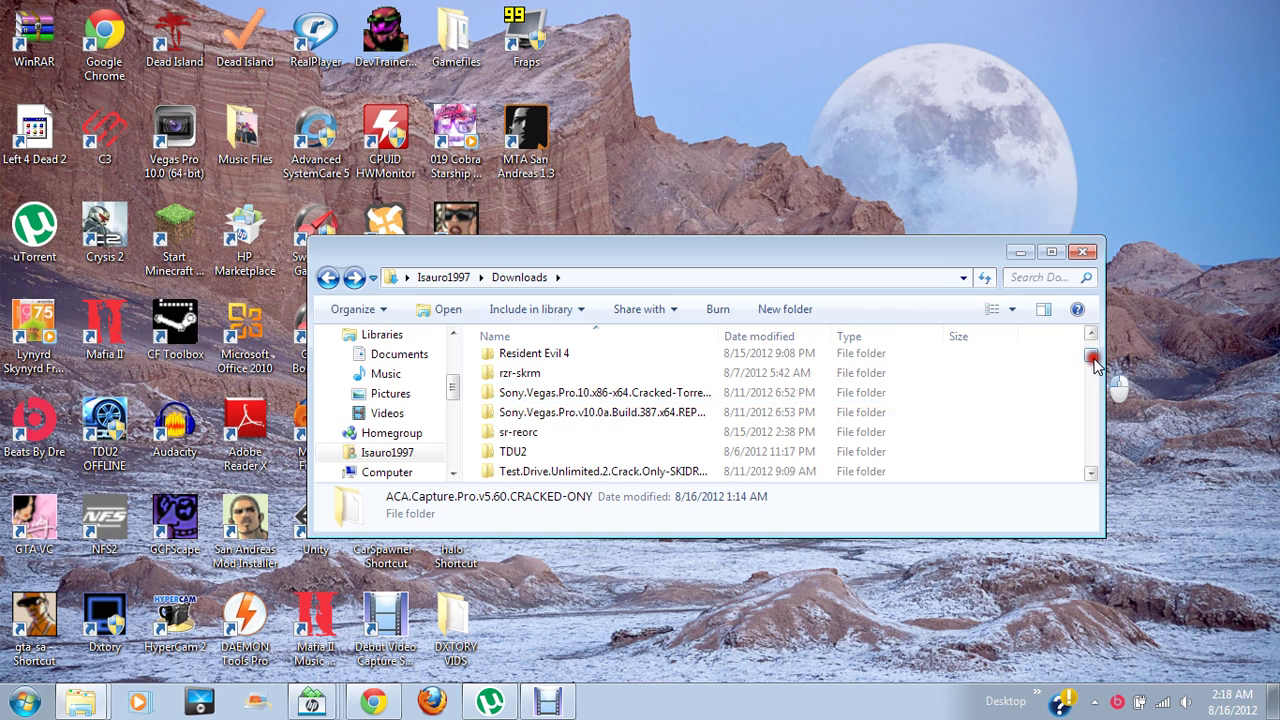
pyautogui.moveTo(1093, 362); pyautogui.dragTo(1105, 402)
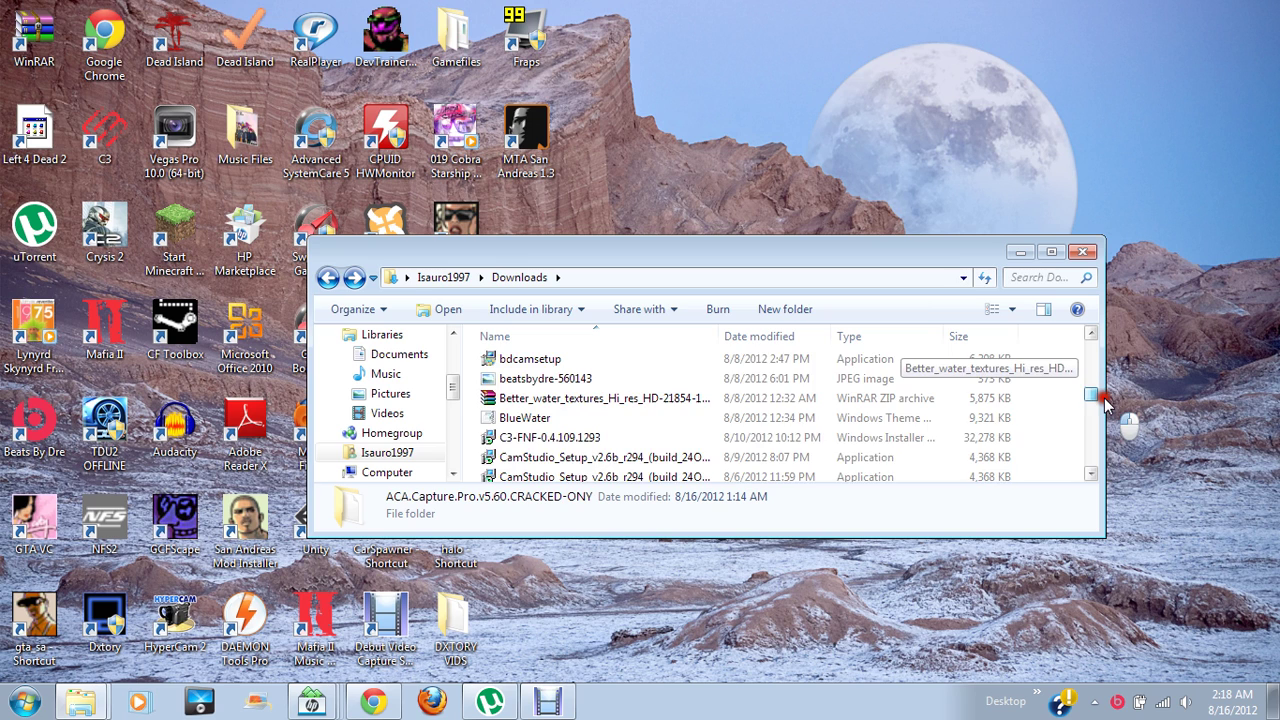
pyautogui.moveTo(1105, 402); pyautogui.dragTo(1093, 348)
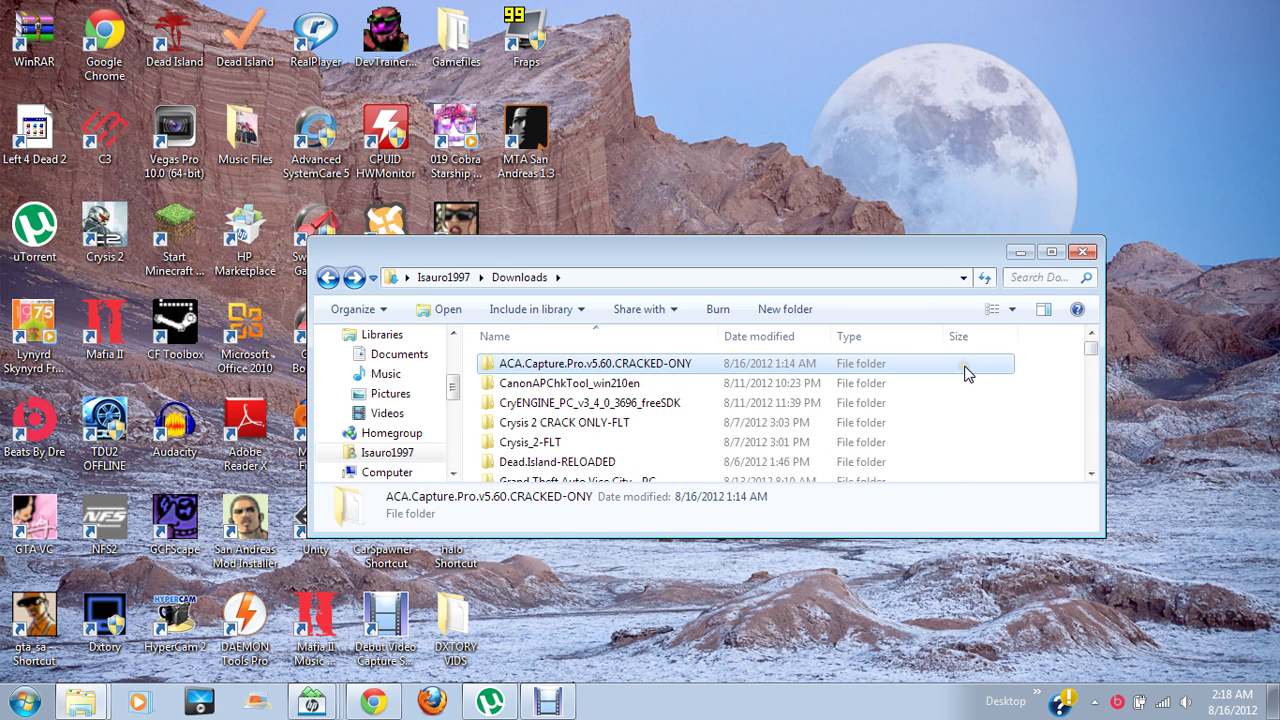
pyautogui.click(962, 370)
pyautogui.click(657, 370)
pyautogui.click(613, 367)
# - Open the ACA.Capture.Pro.v5.60.CRACKED-ONY folder and select the ony-acacpro560 archive
pyautogui.doubleClick(627, 366)
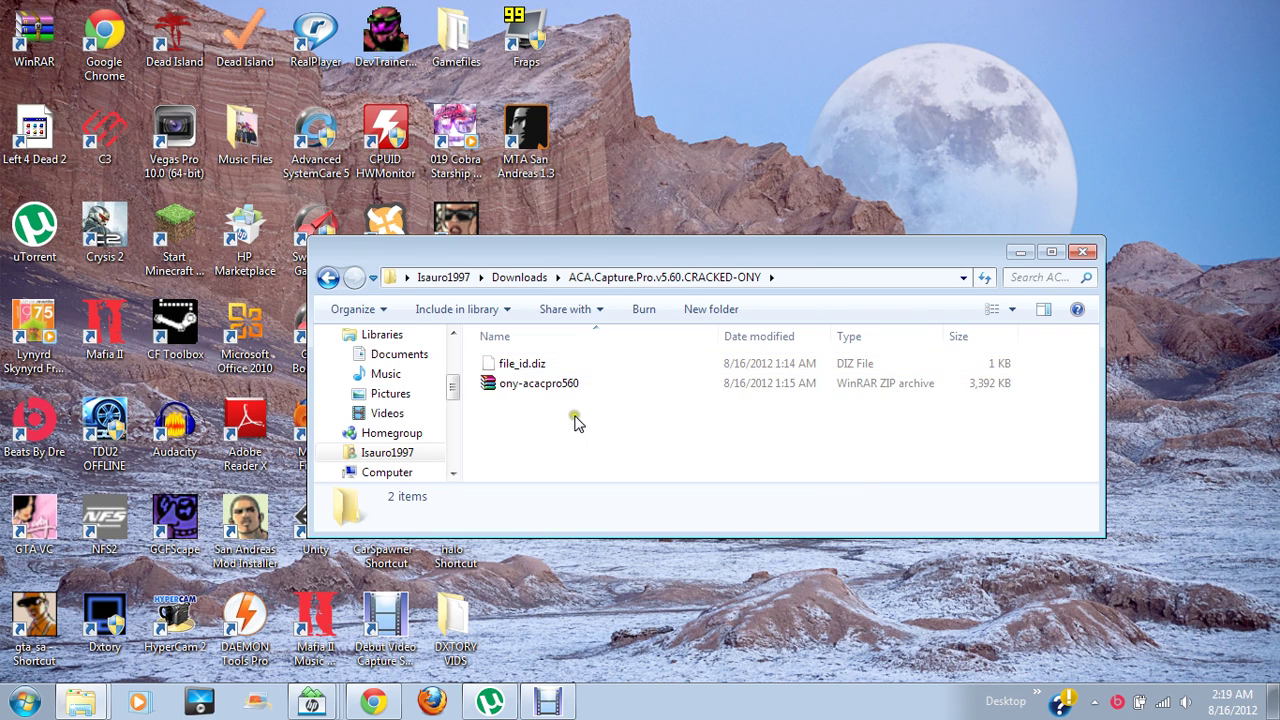
pyautogui.click(568, 384)
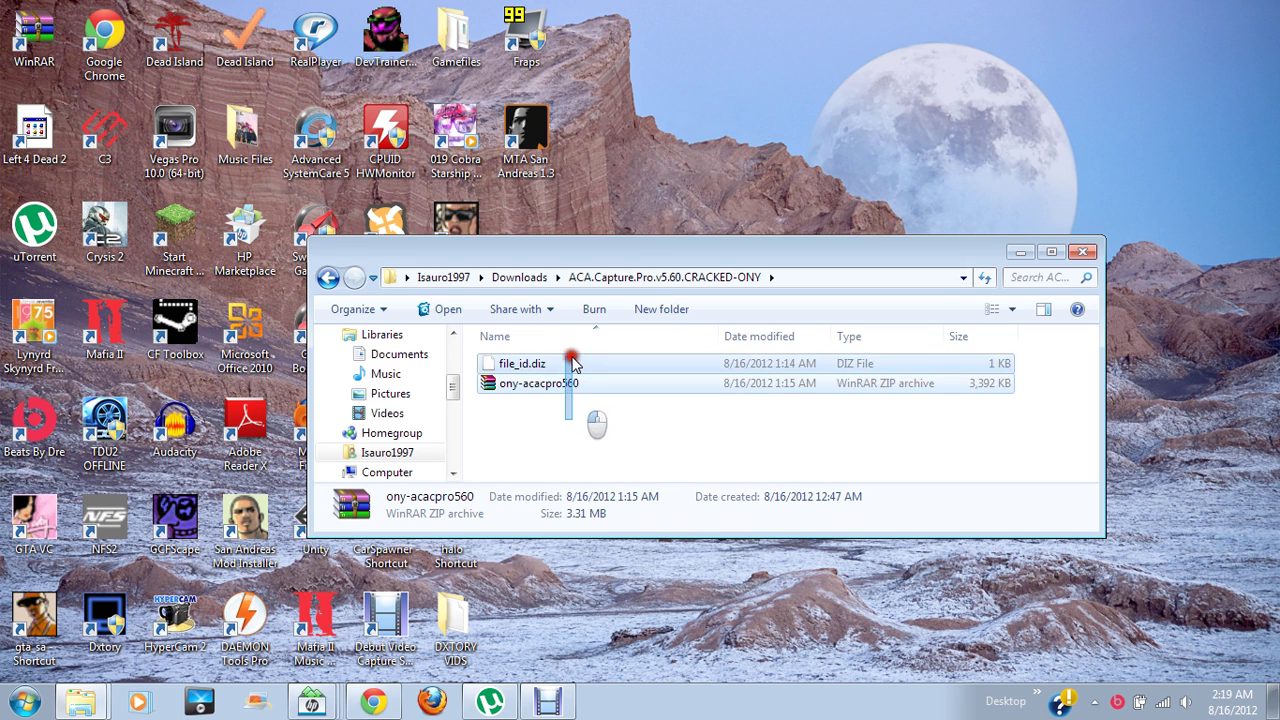
pyautogui.moveTo(573, 368); pyautogui.dragTo(574, 408)
pyautogui.click(576, 388)
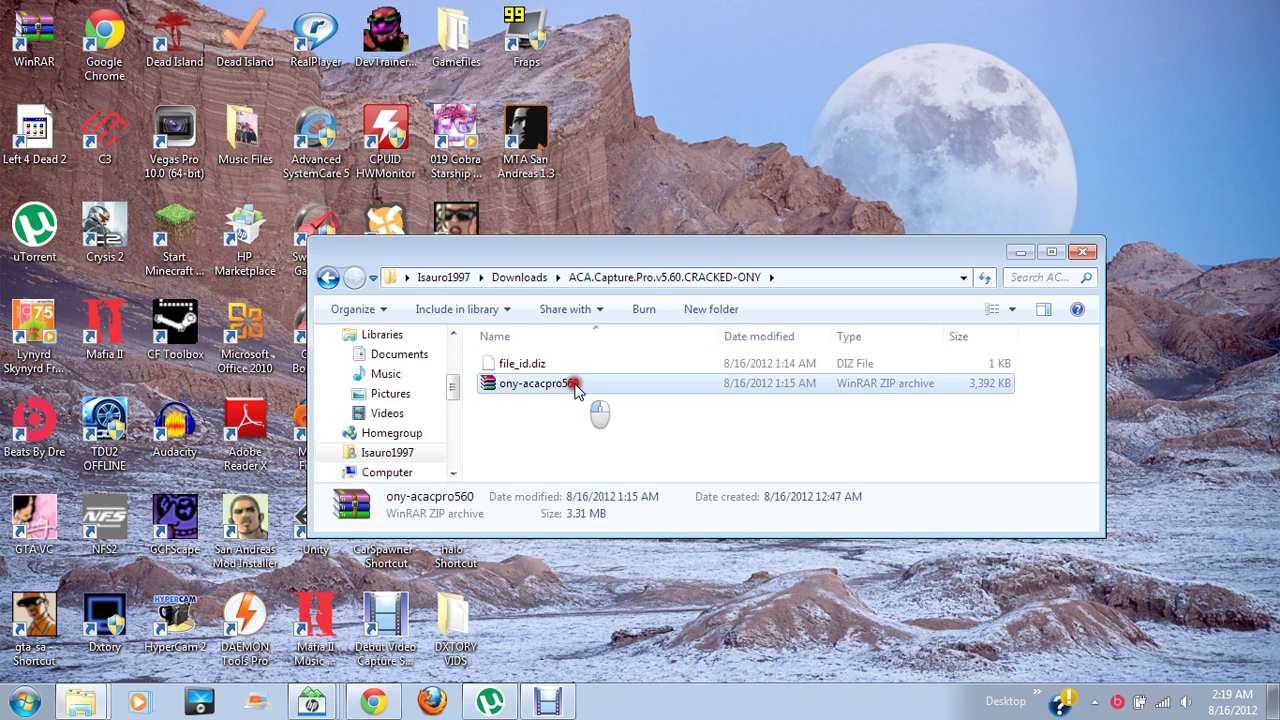
pyautogui.doubleClick(576, 388)
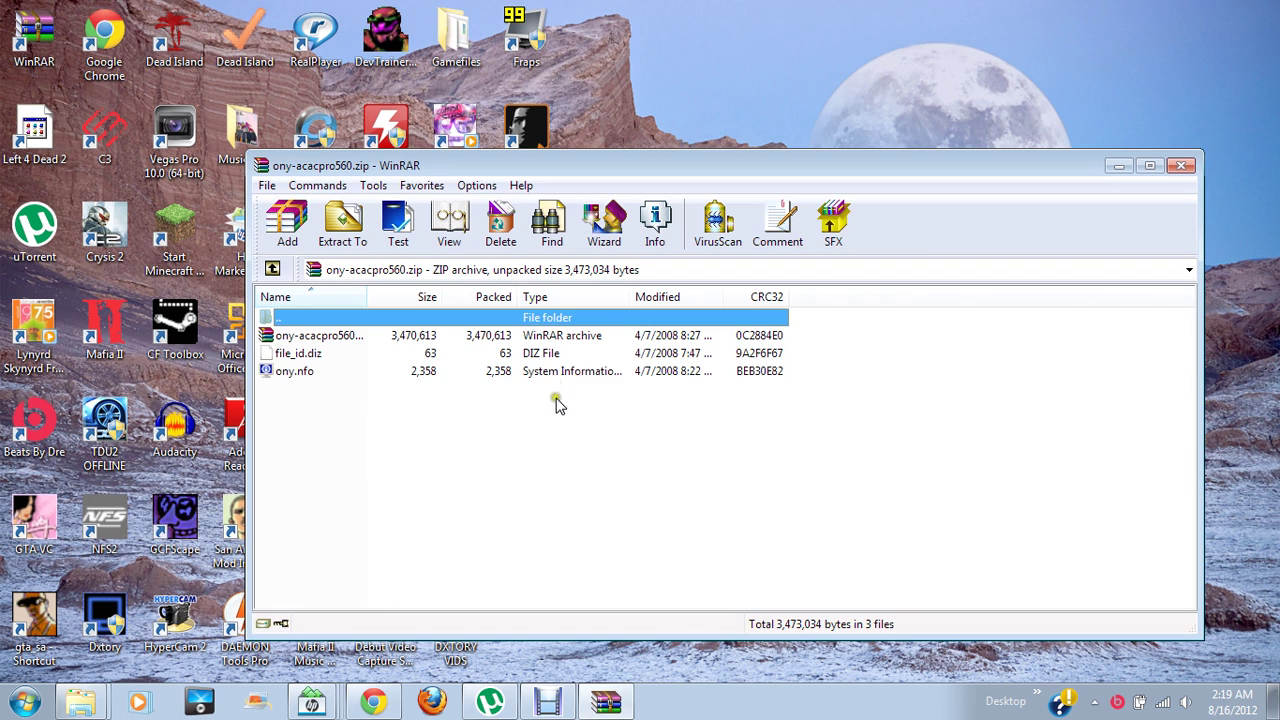
pyautogui.moveTo(552, 408)
pyautogui.mouseDown()
pyautogui.moveTo(552, 340)
pyautogui.moveTo(543, 400)
pyautogui.mouseUp()
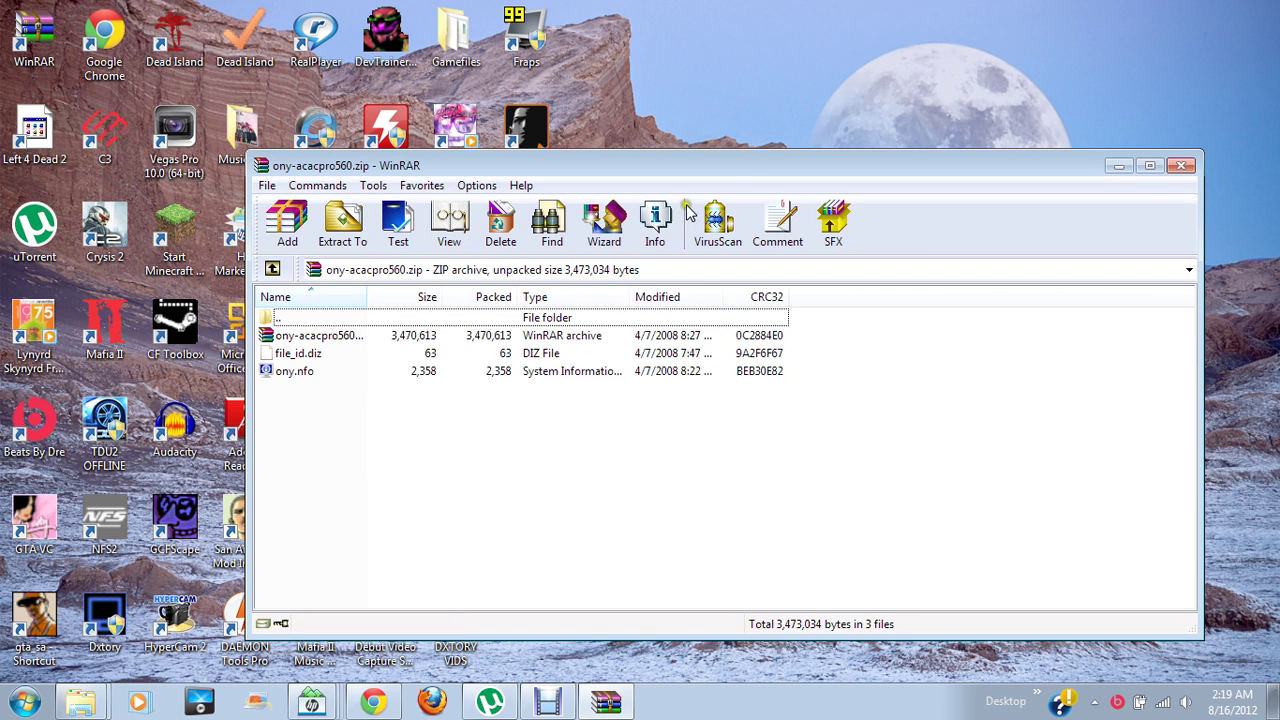
pyautogui.moveTo(750, 167); pyautogui.dragTo(788, 301)
pyautogui.click(1033, 303)
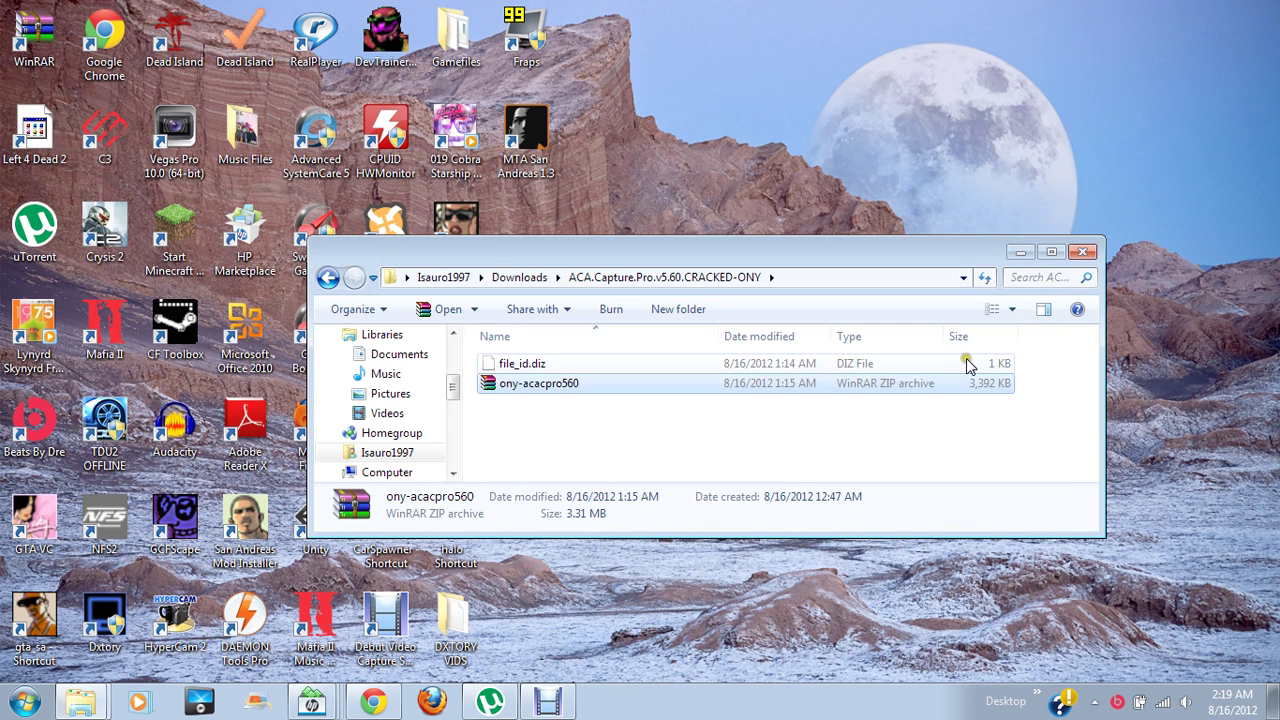
pyautogui.click(835, 366)
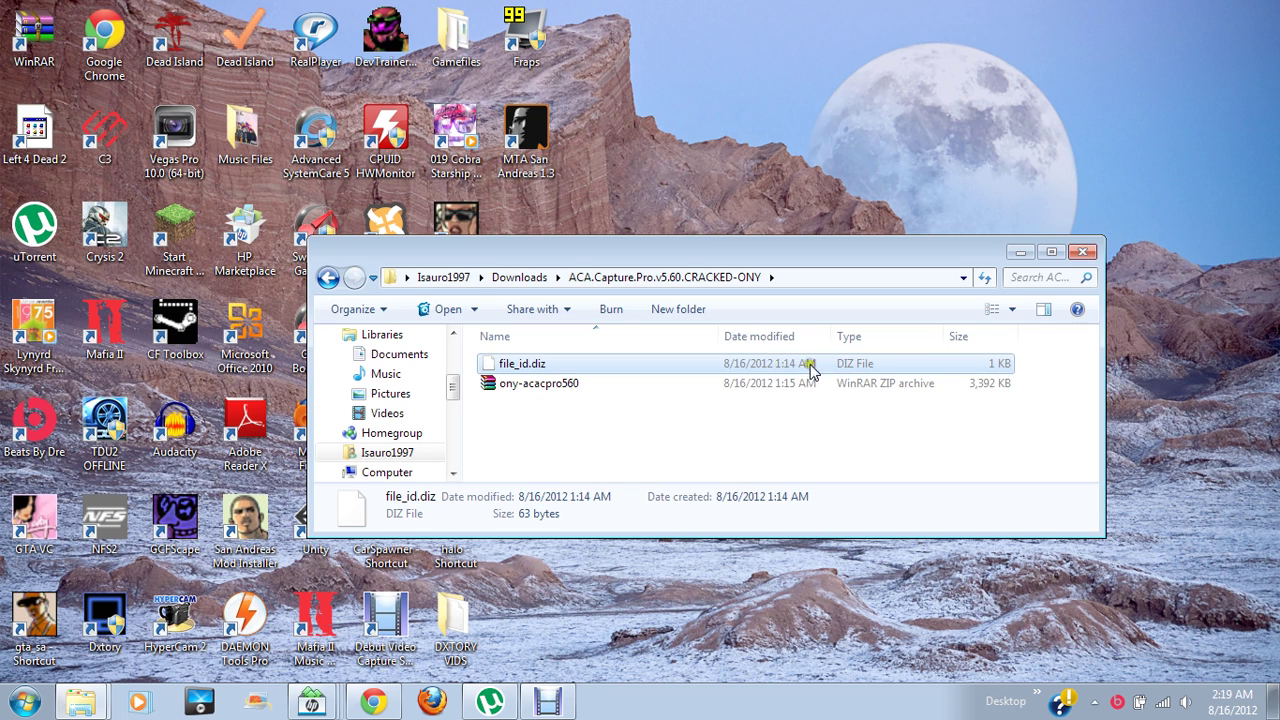
pyautogui.doubleClick(808, 382)
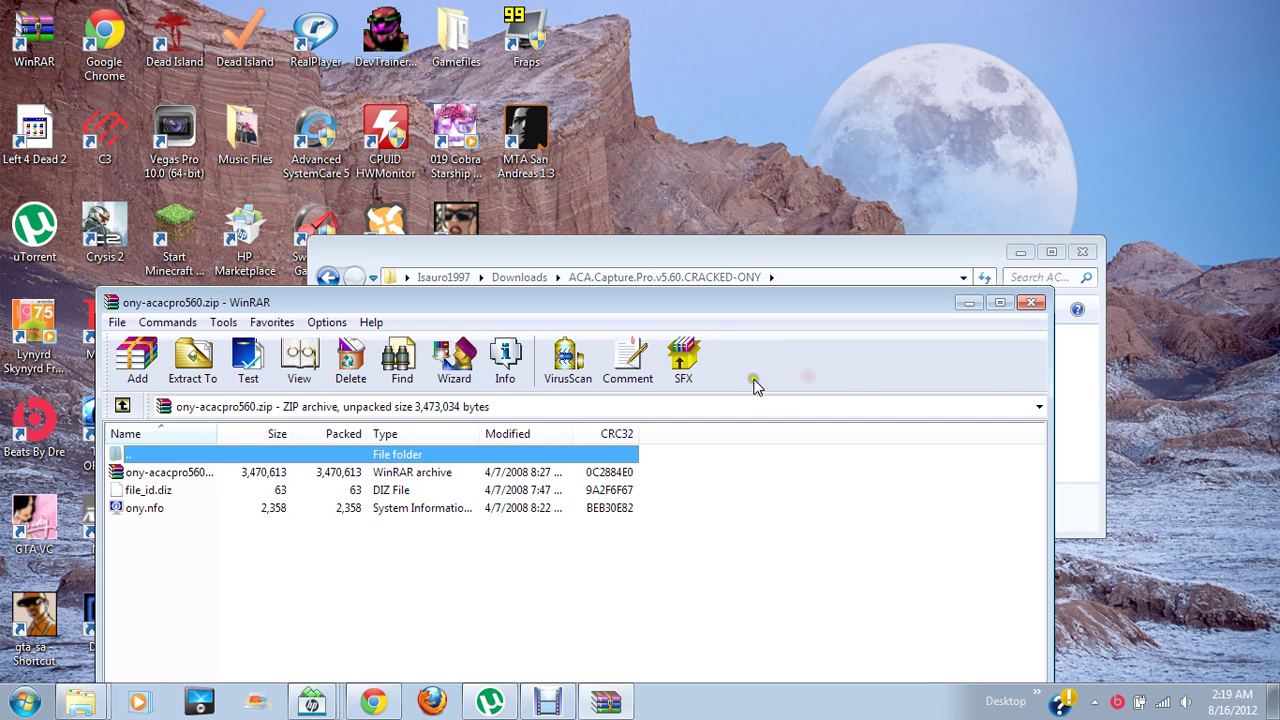
pyautogui.moveTo(674, 305); pyautogui.dragTo(788, 140)
pyautogui.moveTo(513, 412); pyautogui.dragTo(497, 315)
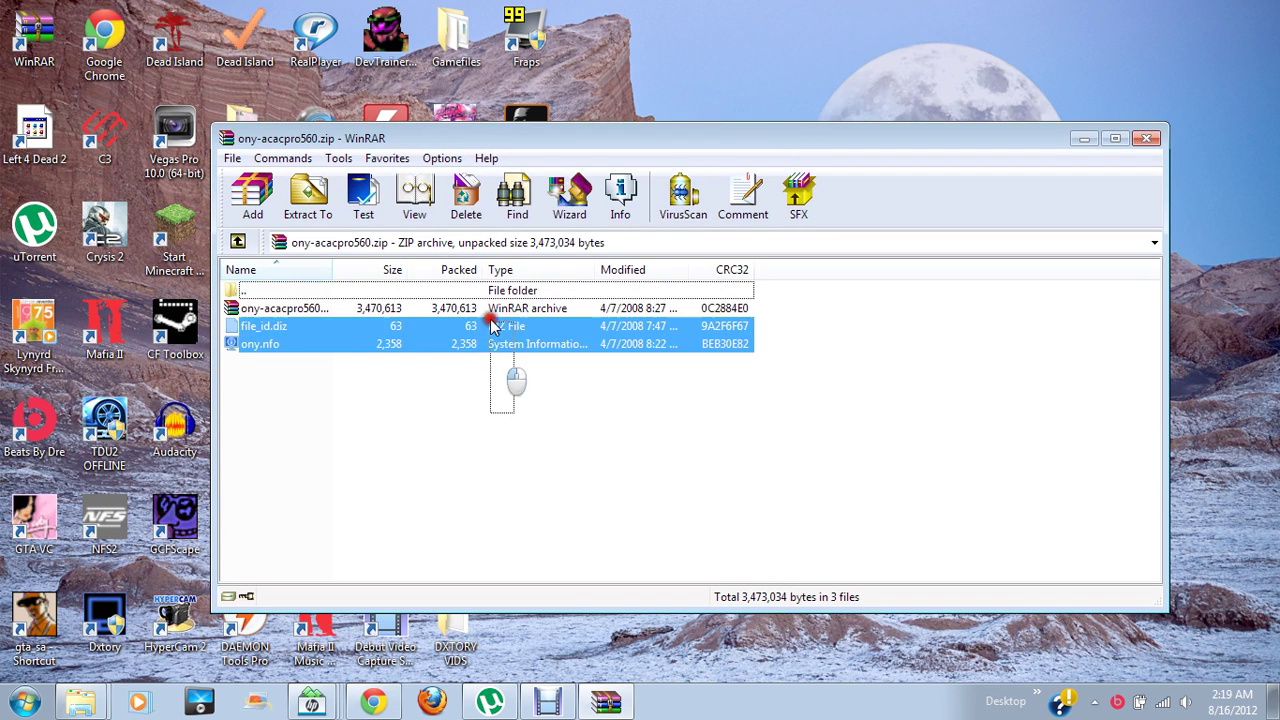
pyautogui.click(515, 410)
pyautogui.moveTo(515, 410); pyautogui.dragTo(514, 299)
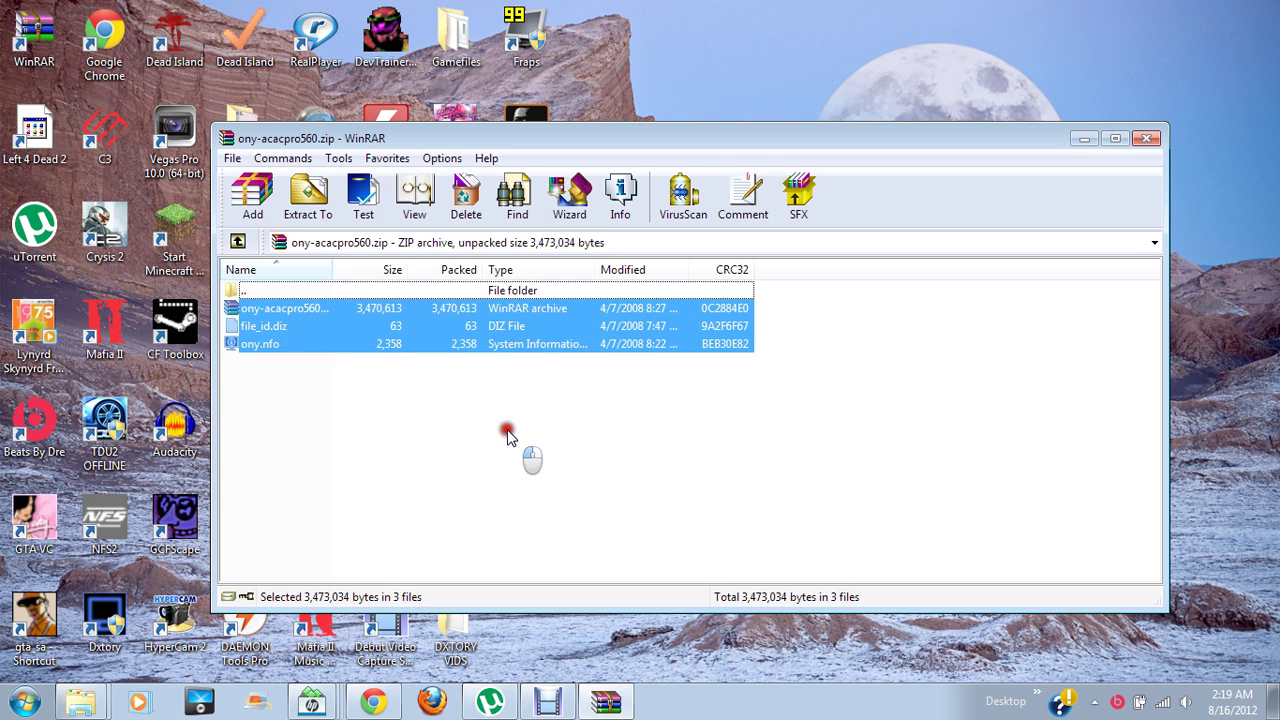
# - Open the nested ony-acacpro560 RAR, close the zip window, and minimize Explorer
pyautogui.click(523, 451)
pyautogui.doubleClick(510, 310)
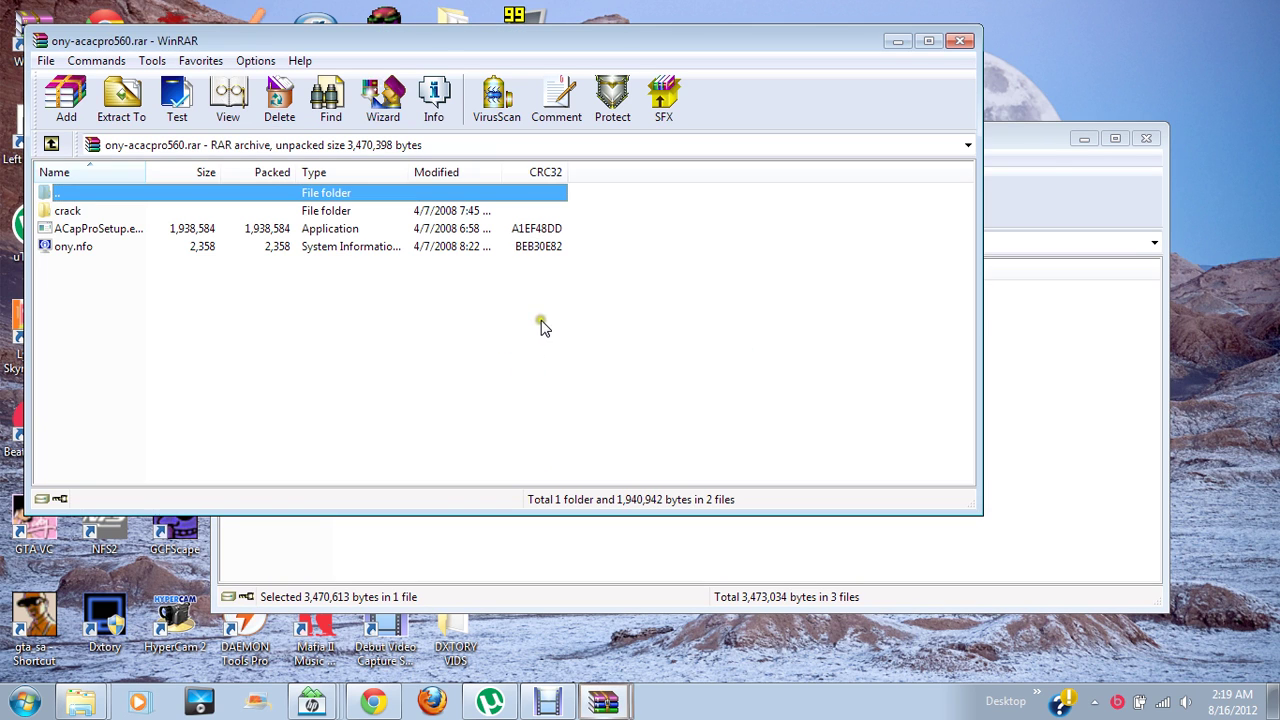
pyautogui.moveTo(294, 291)
pyautogui.mouseDown()
pyautogui.moveTo(314, 271)
pyautogui.moveTo(355, 270)
pyautogui.mouseUp()
pyautogui.click(1023, 160)
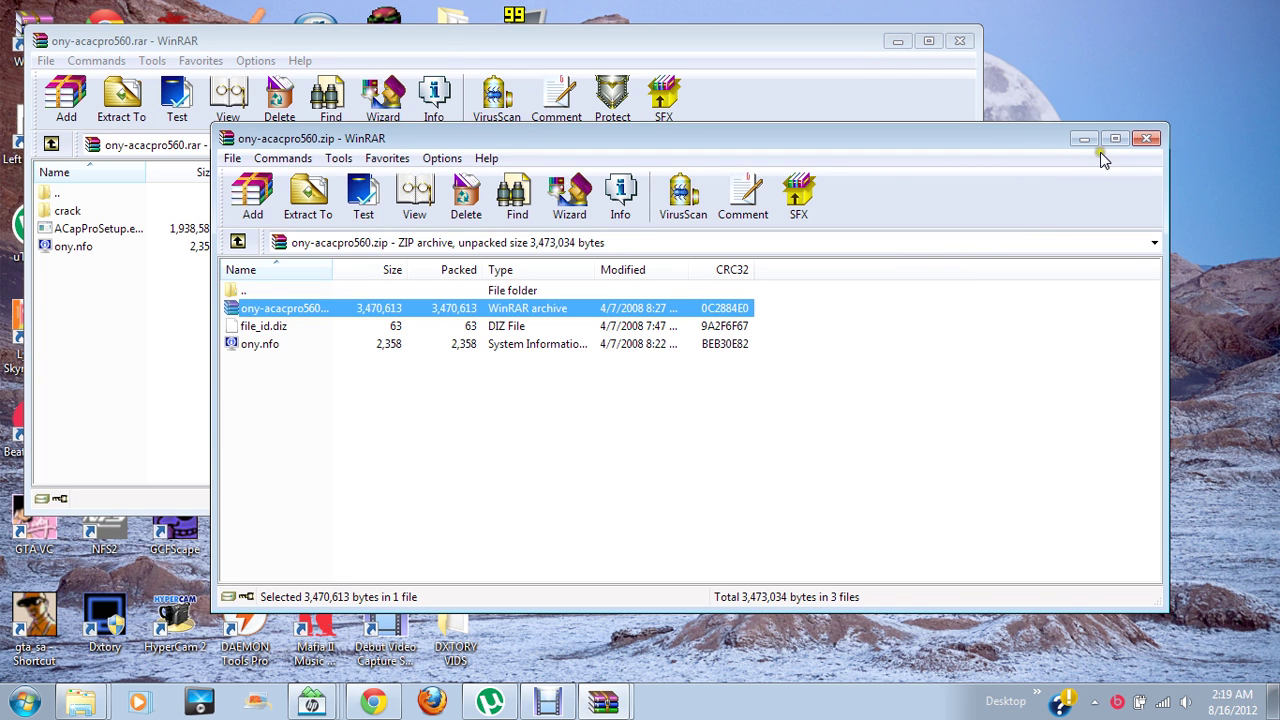
pyautogui.click(1146, 139)
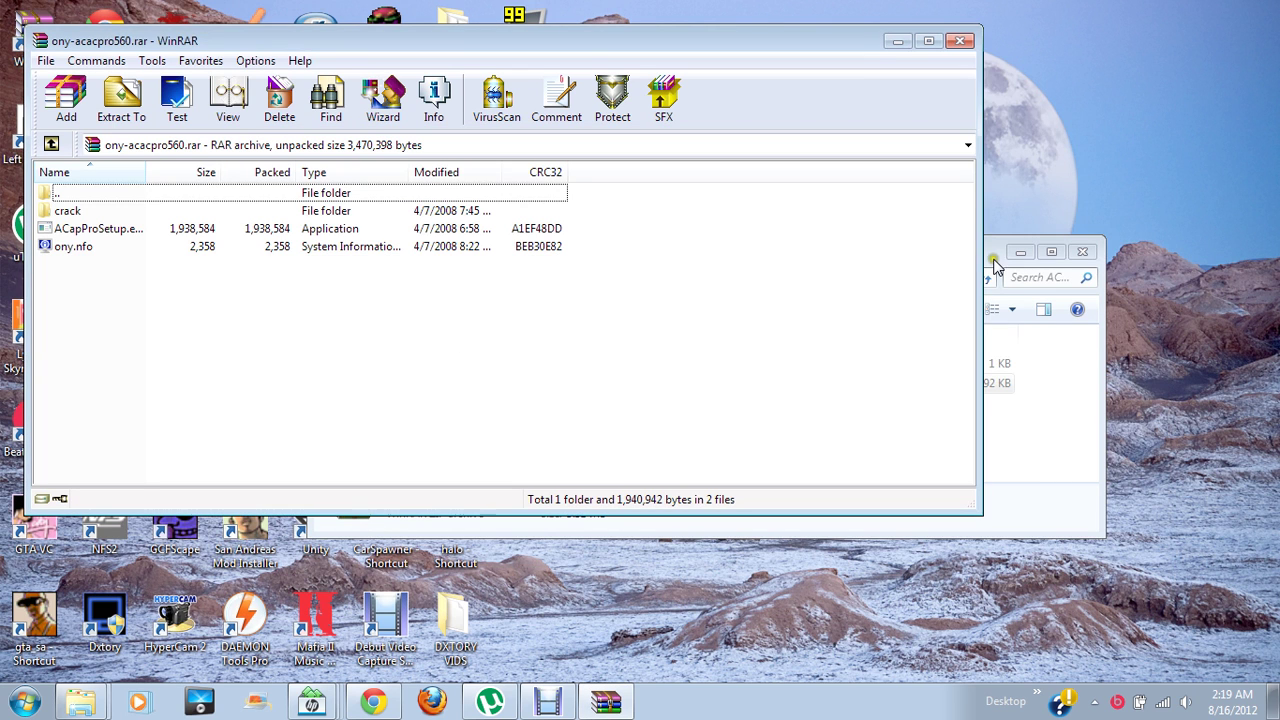
pyautogui.click(996, 264)
pyautogui.click(1068, 253)
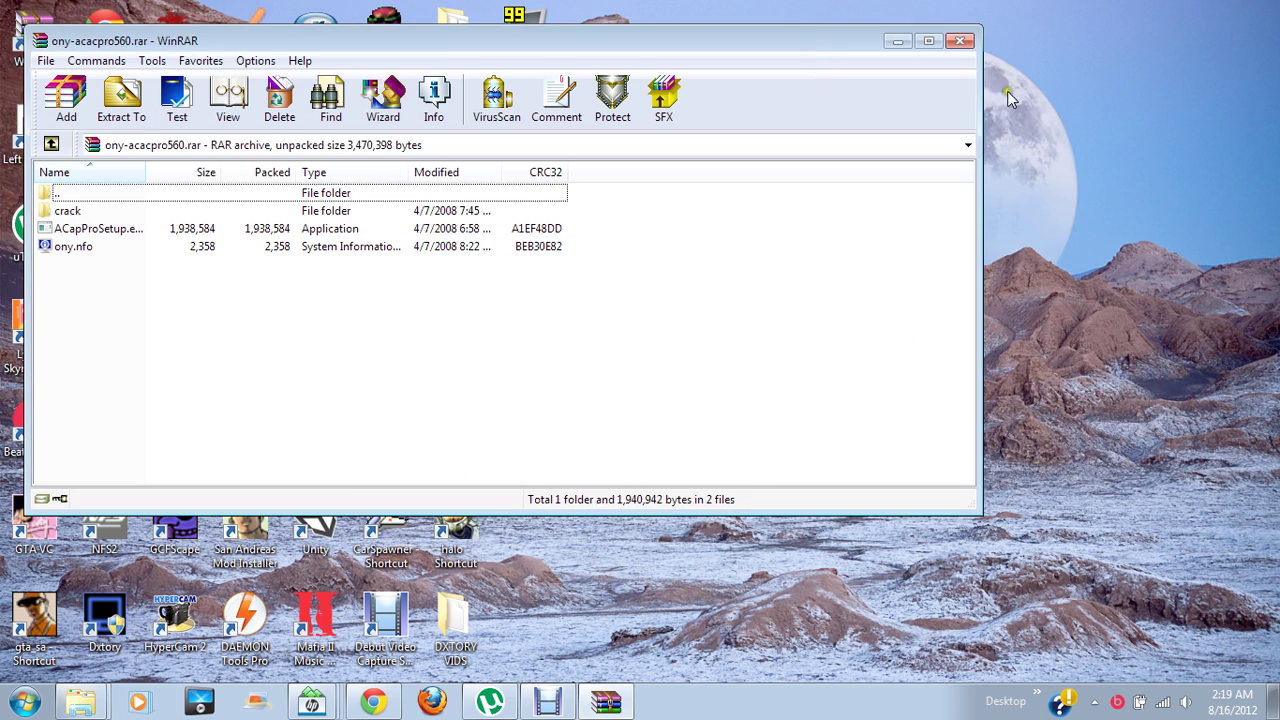
pyautogui.moveTo(838, 41)
pyautogui.mouseDown()
pyautogui.moveTo(1277, 150)
pyautogui.moveTo(1203, 345)
pyautogui.mouseUp()
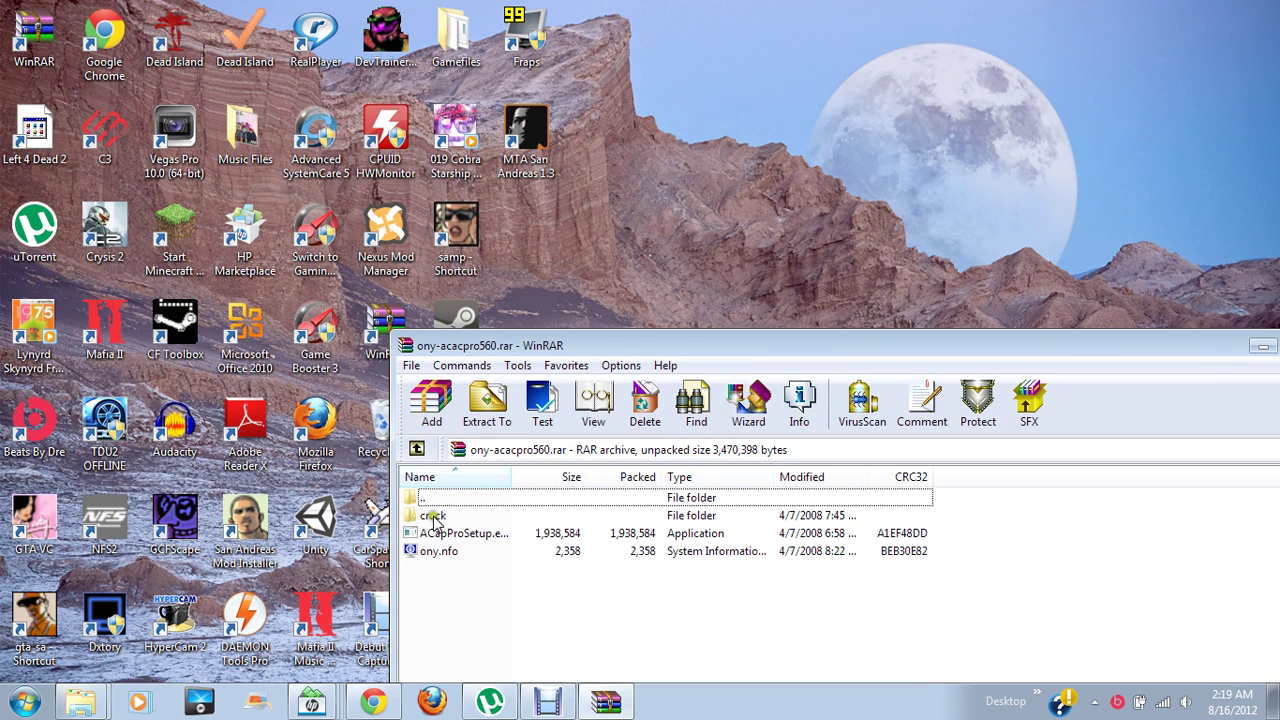
# - Try extracting the crack folder and running the installer from the archive, dismissing both errors
pyautogui.click(447, 517)
pyautogui.moveTo(448, 527); pyautogui.dragTo(537, 240)
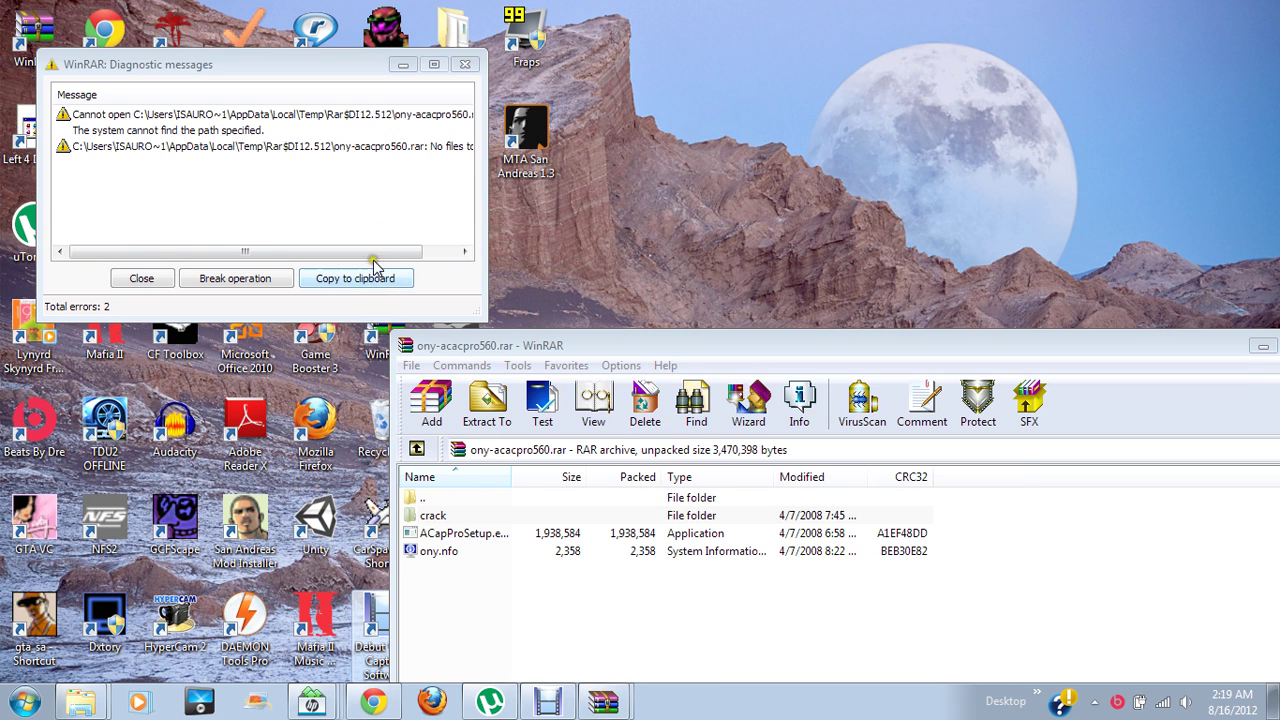
pyautogui.click(465, 64)
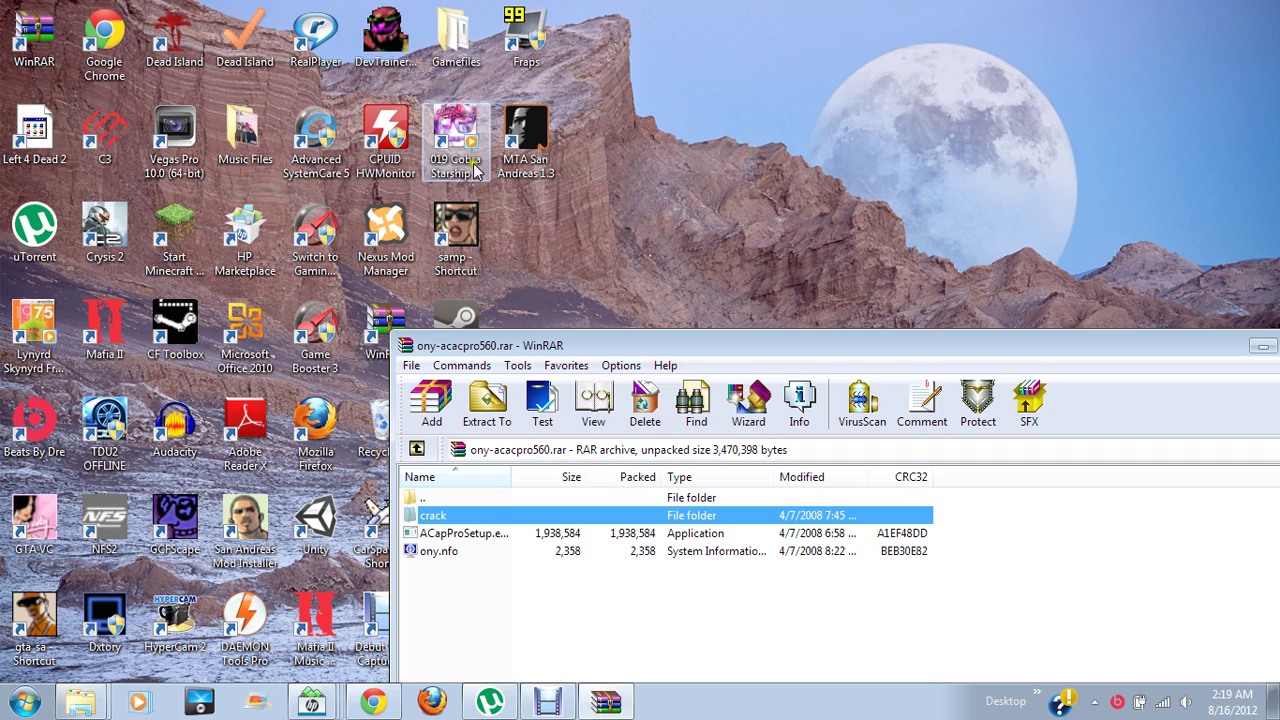
pyautogui.moveTo(527, 332)
pyautogui.mouseDown()
pyautogui.moveTo(490, 450)
pyautogui.moveTo(373, 477)
pyautogui.moveTo(403, 330)
pyautogui.mouseUp()
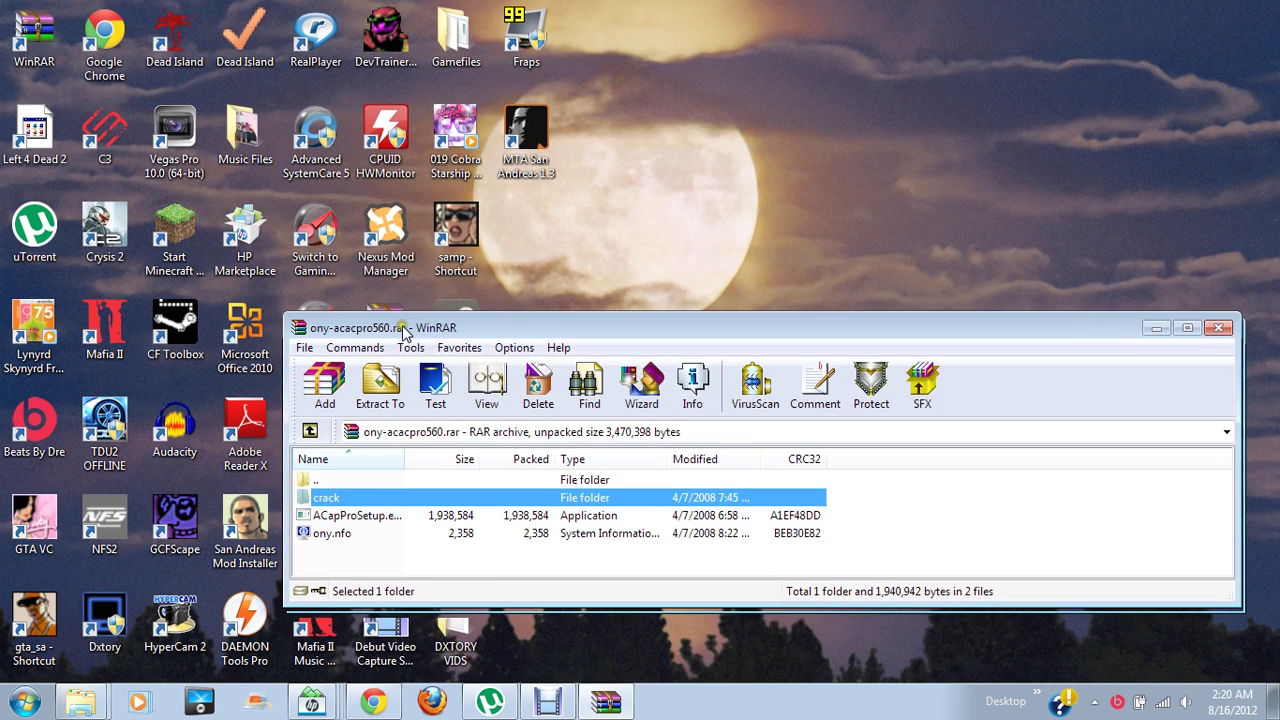
pyautogui.moveTo(403, 330)
pyautogui.mouseDown()
pyautogui.moveTo(535, 308)
pyautogui.moveTo(305, 269)
pyautogui.mouseUp()
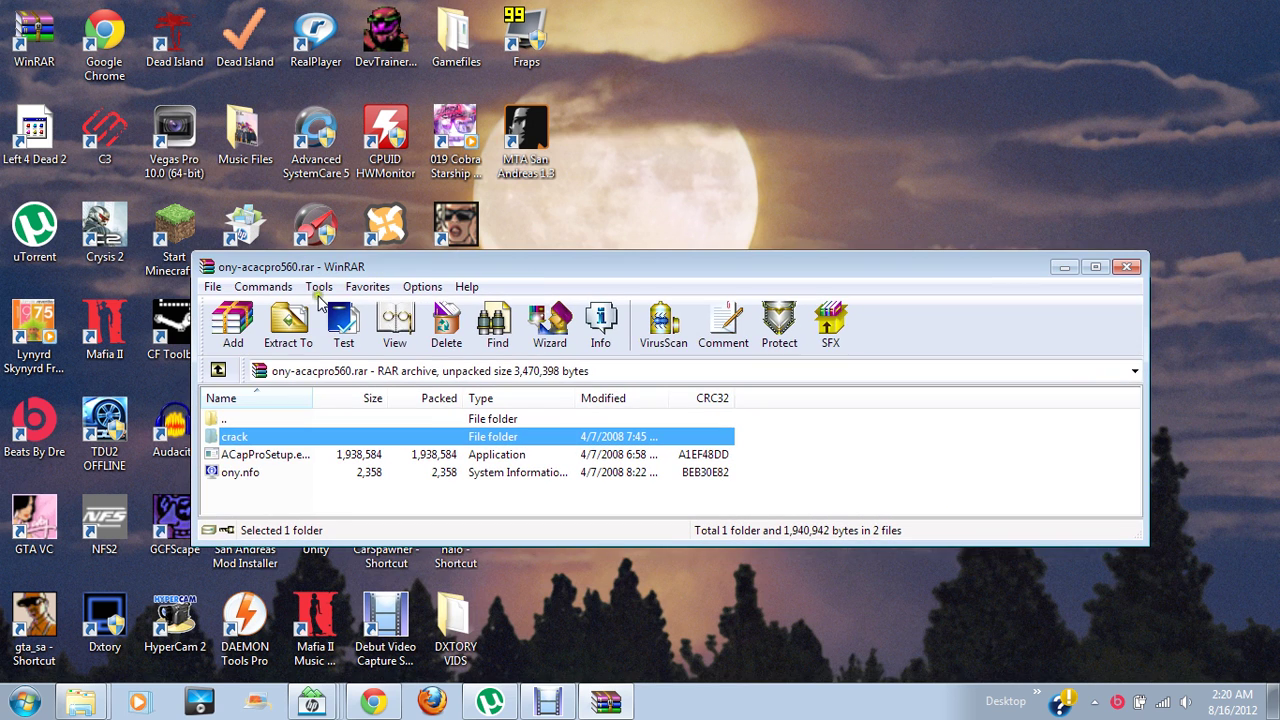
pyautogui.doubleClick(382, 454)
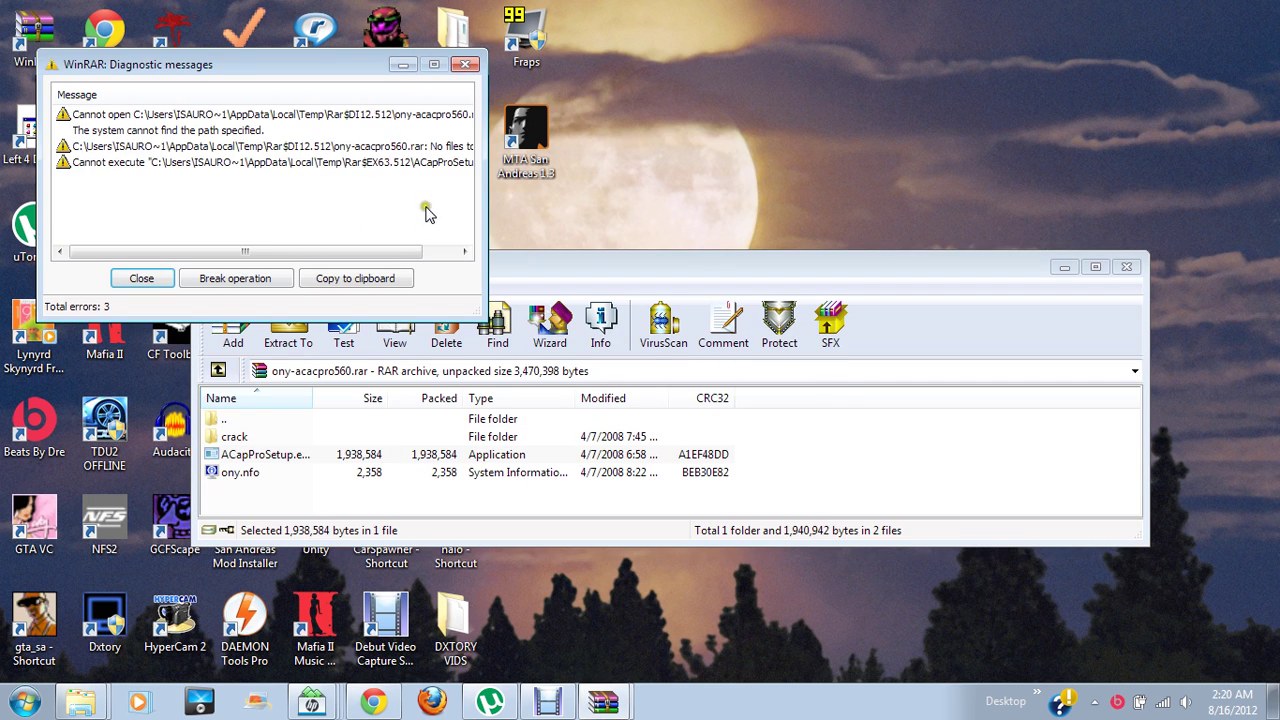
pyautogui.click(465, 65)
pyautogui.moveTo(535, 271); pyautogui.dragTo(425, 137)
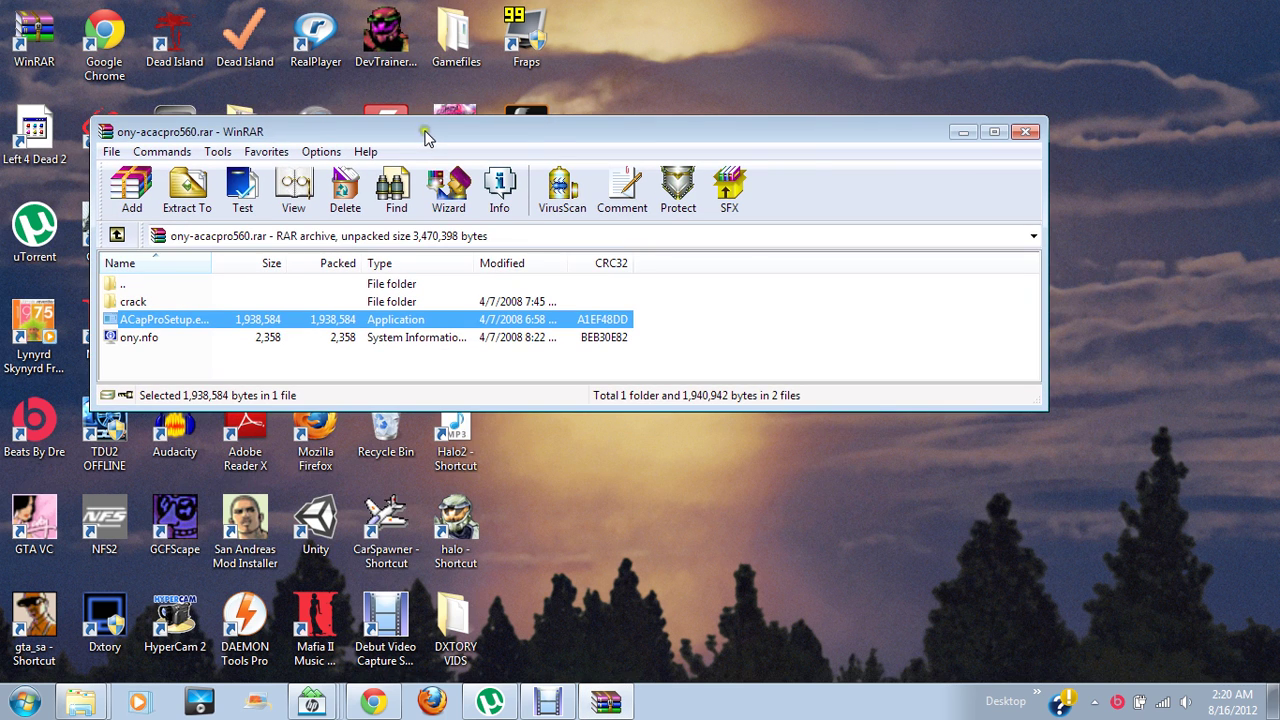
# - Close the archive, then reopen ony-acacpro560.zip via µTorrent's Open Containing Folder
pyautogui.click(1025, 132)
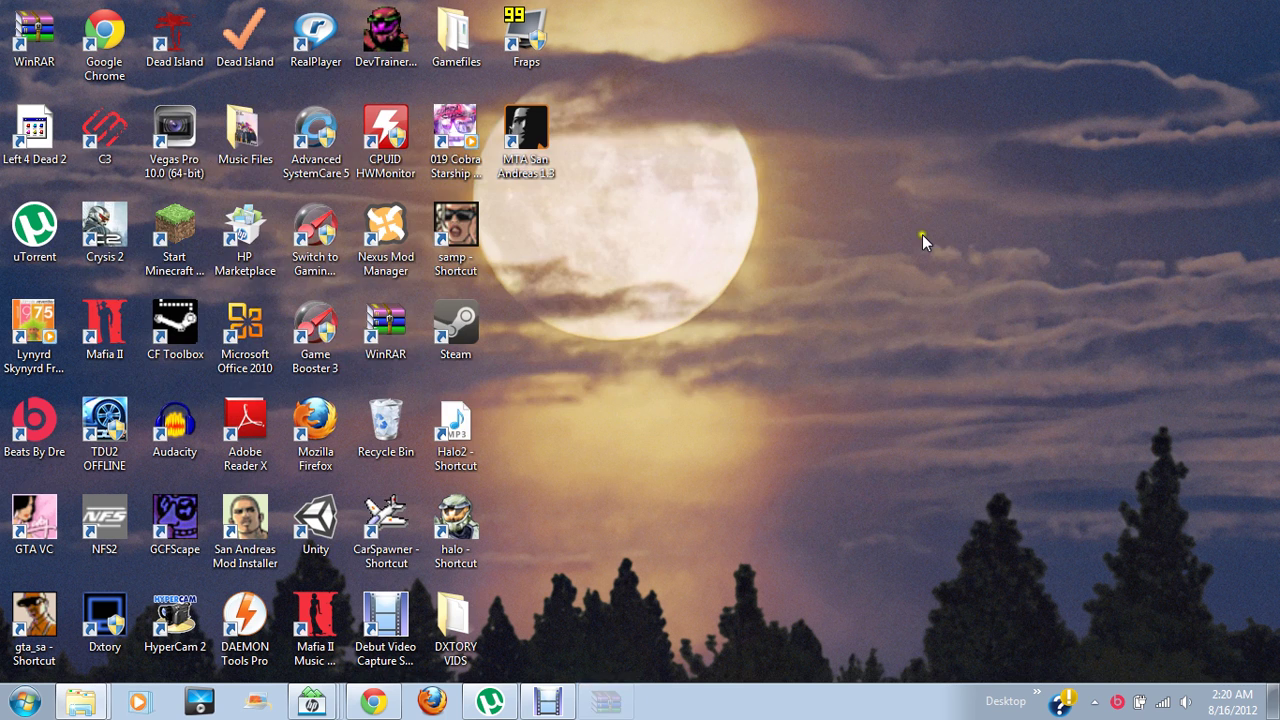
pyautogui.click(489, 701)
pyautogui.rightClick(382, 432)
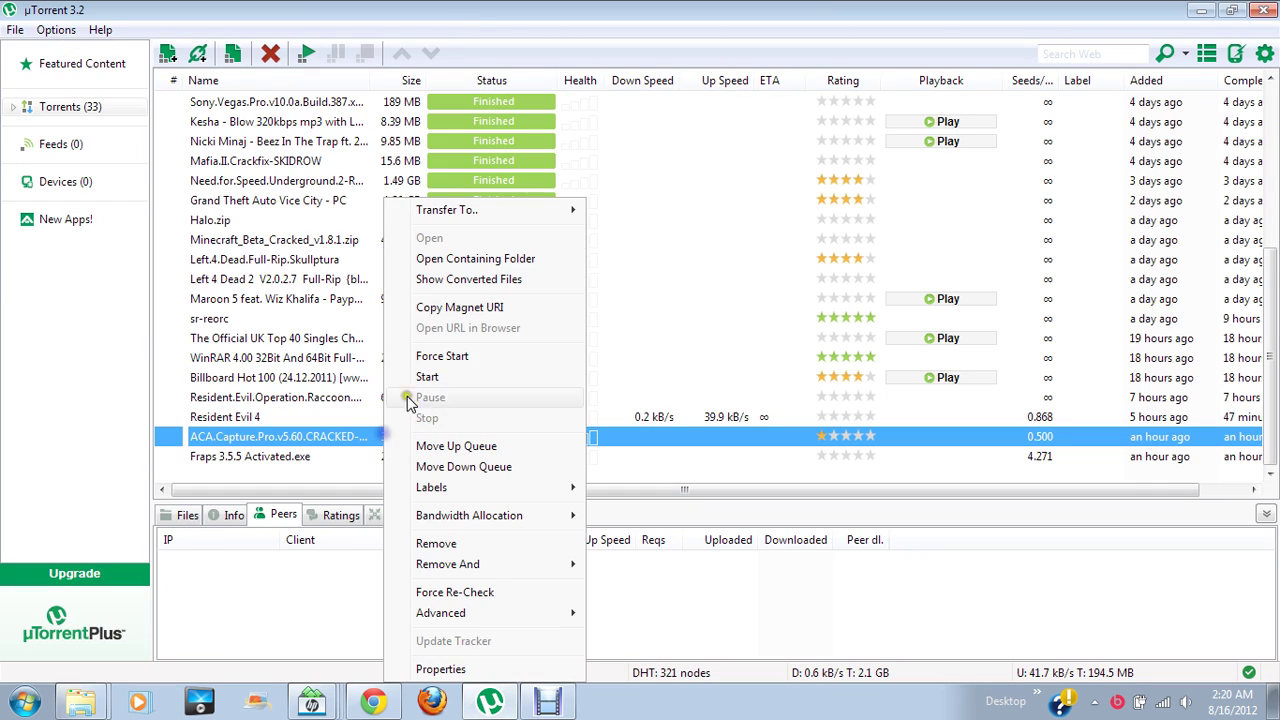
pyautogui.click(474, 259)
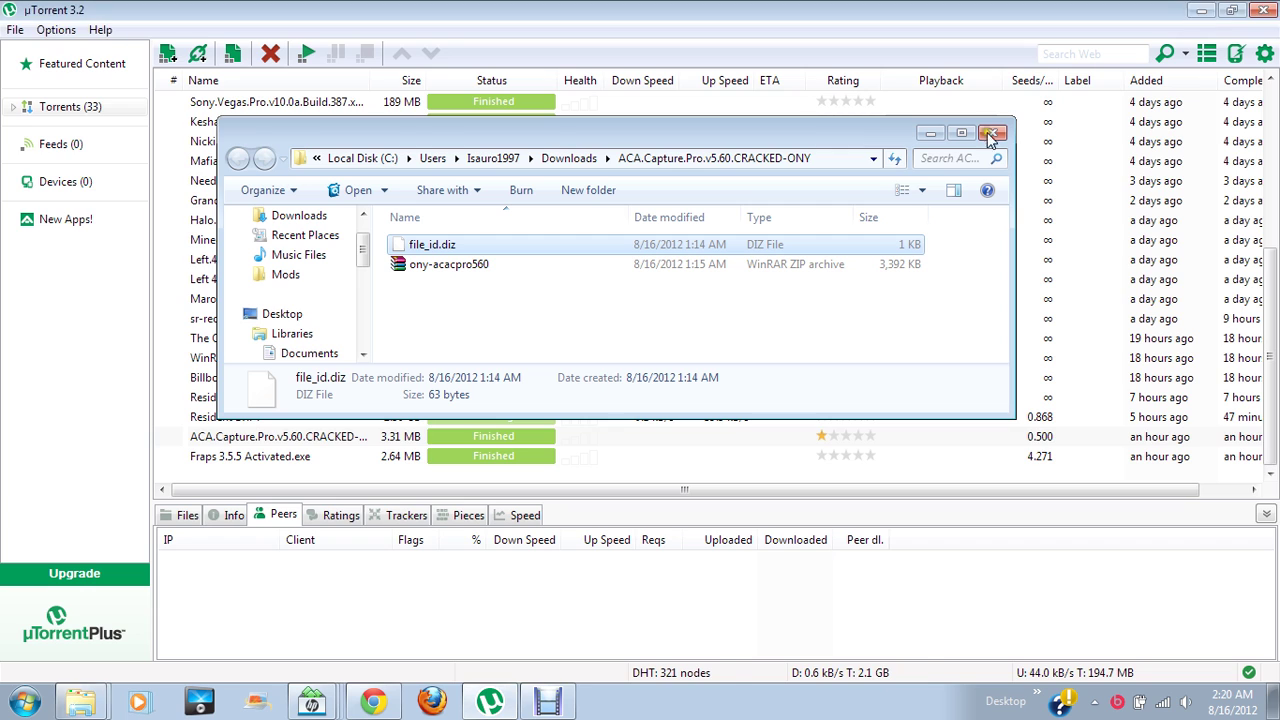
pyautogui.click(1201, 10)
pyautogui.click(727, 264)
pyautogui.doubleClick(727, 264)
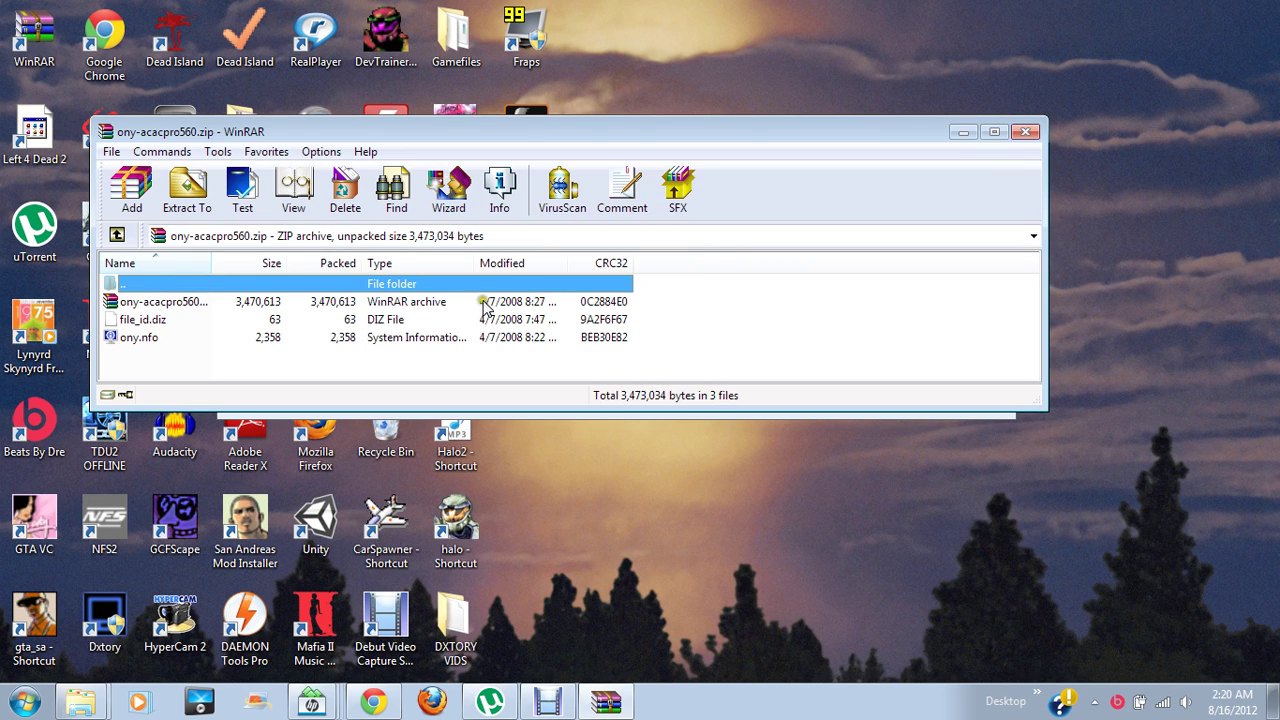
# - Open the inner ony-acacpro560 RAR and clear the other windows out of the way
pyautogui.doubleClick(484, 303)
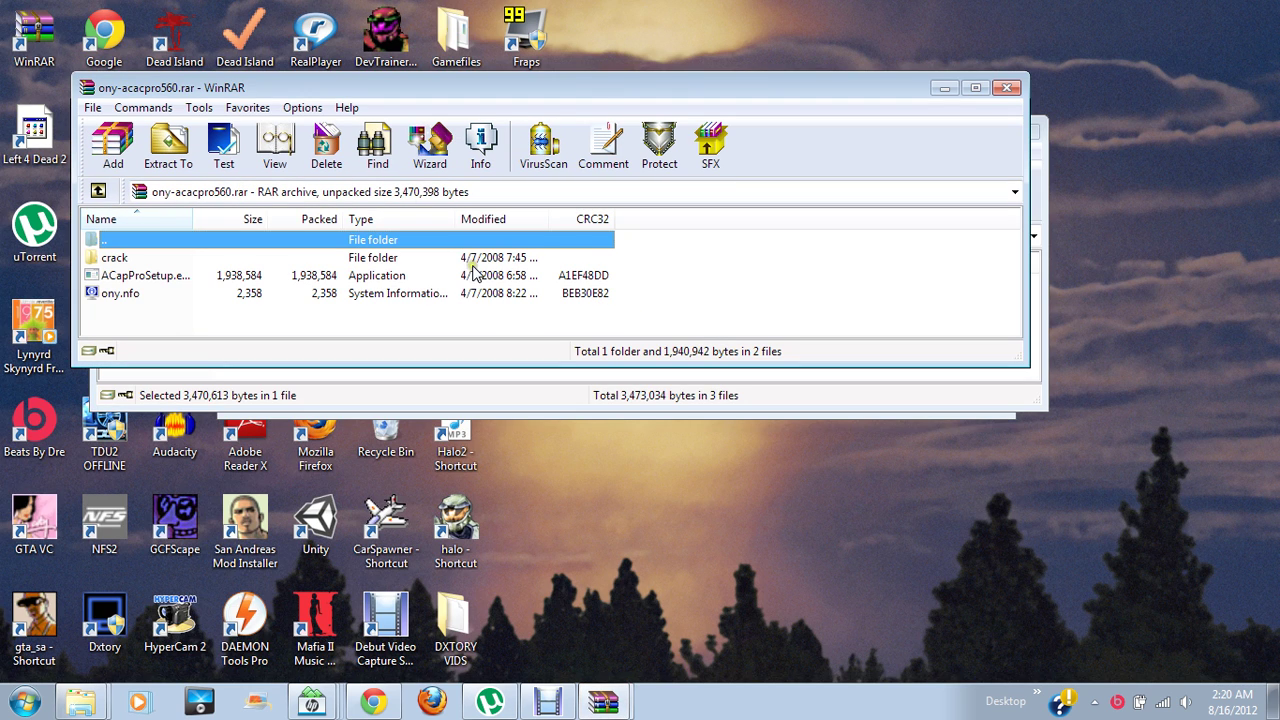
pyautogui.moveTo(629, 90); pyautogui.dragTo(629, 247)
pyautogui.click(963, 134)
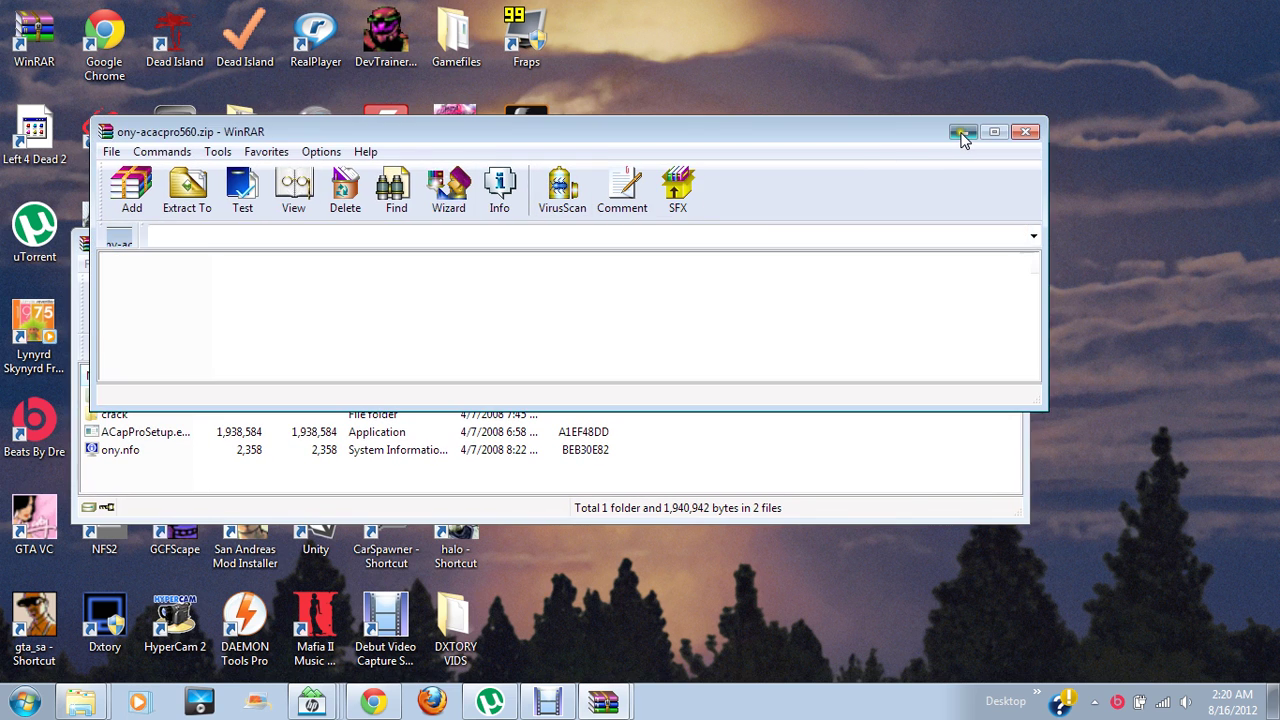
pyautogui.click(778, 145)
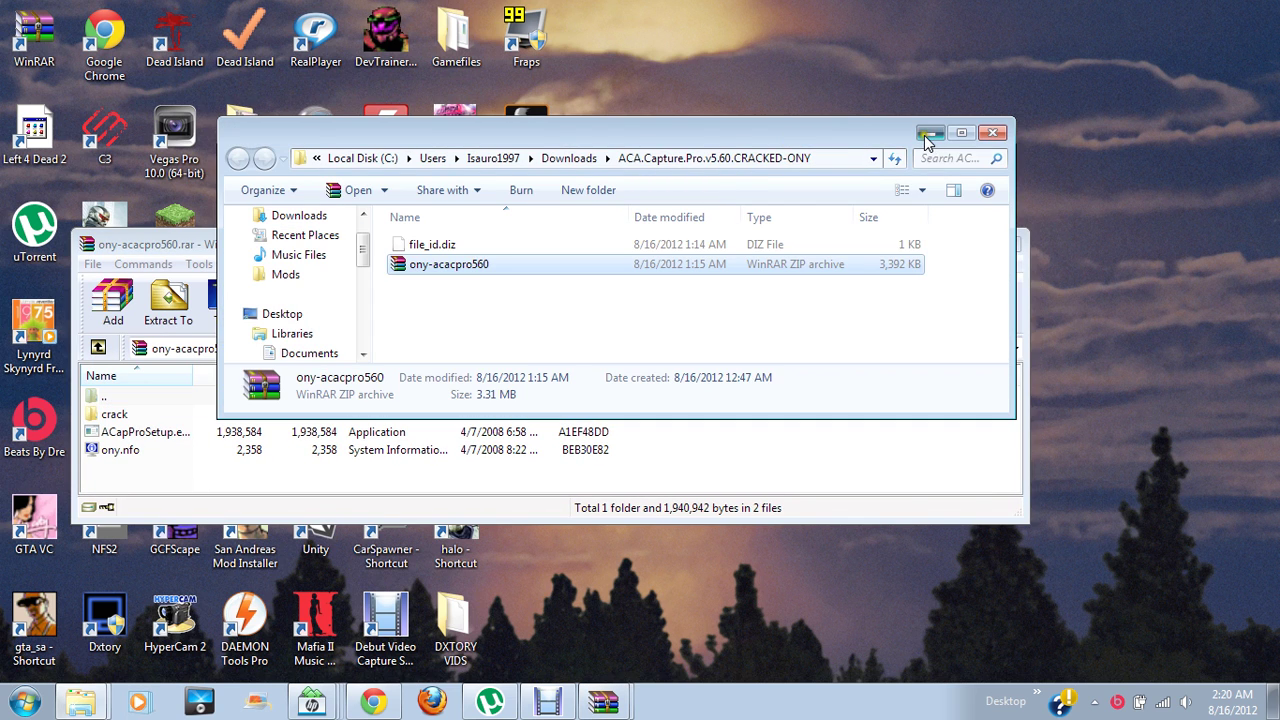
pyautogui.click(927, 136)
pyautogui.moveTo(709, 251); pyautogui.dragTo(887, 292)
# - Extract the crack folder to the desktop, check its contents, and launch ACapProSetup
pyautogui.click(670, 458)
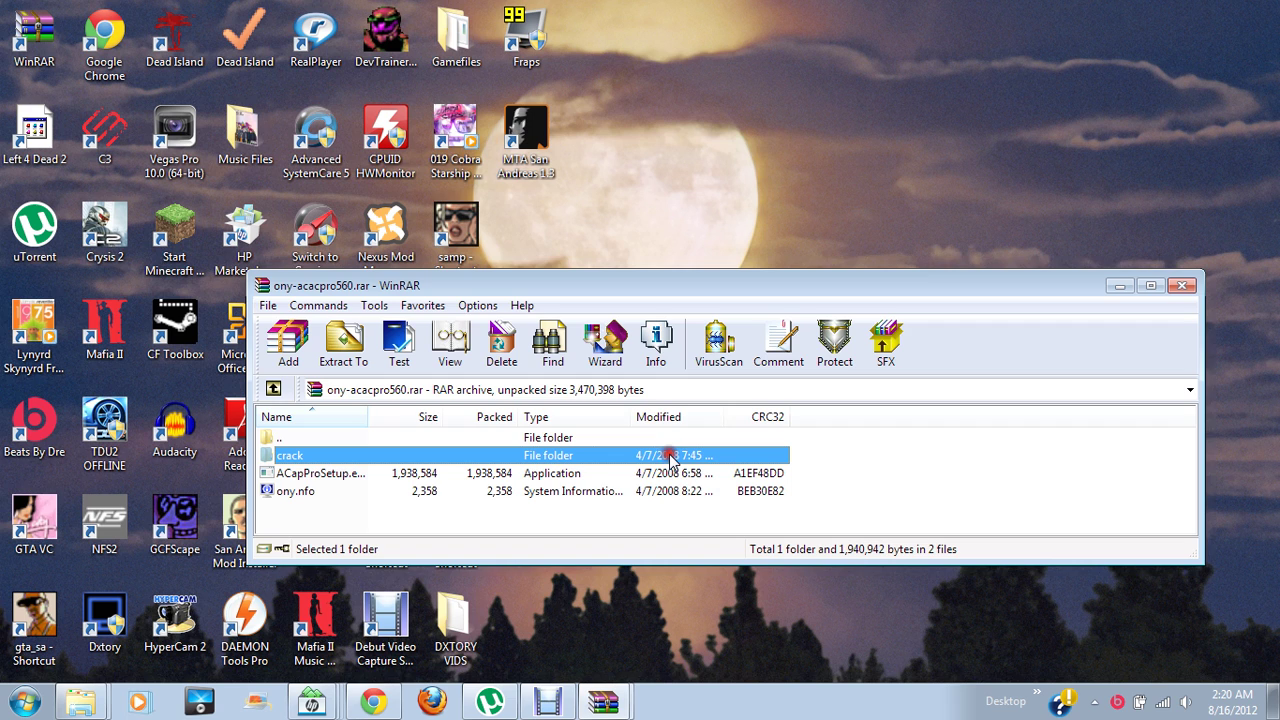
pyautogui.moveTo(670, 458); pyautogui.dragTo(538, 270)
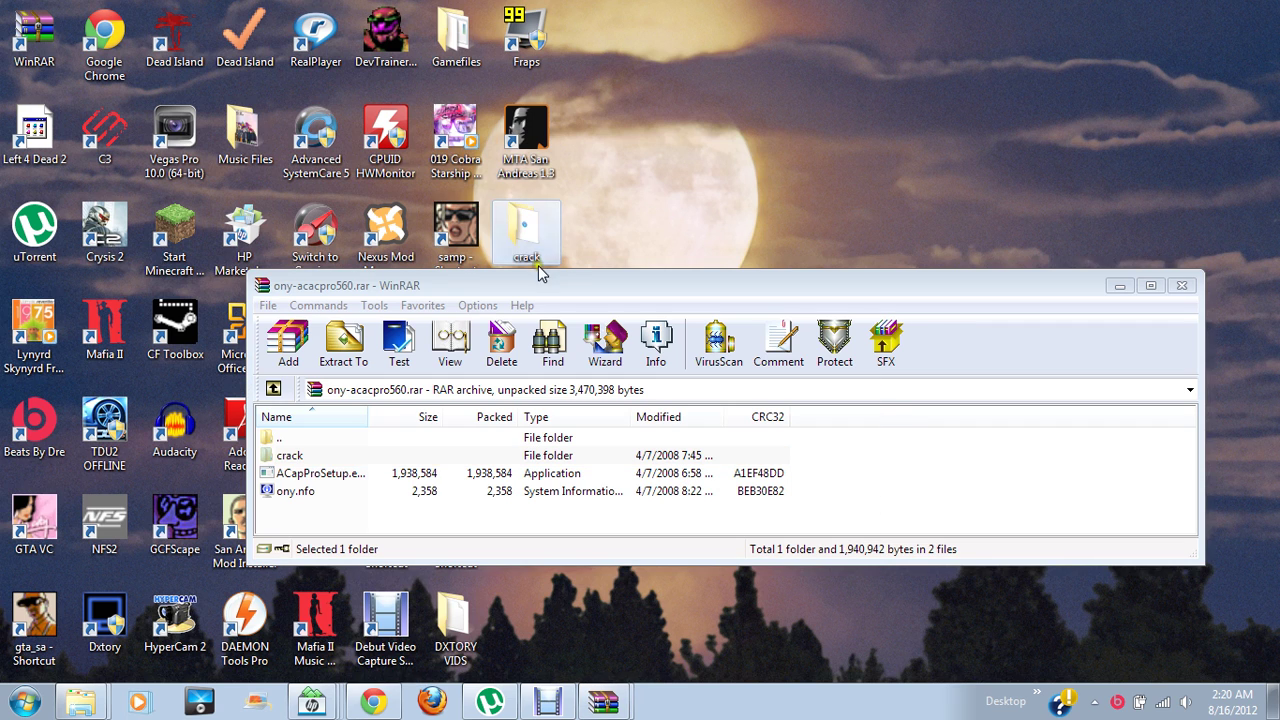
pyautogui.doubleClick(528, 238)
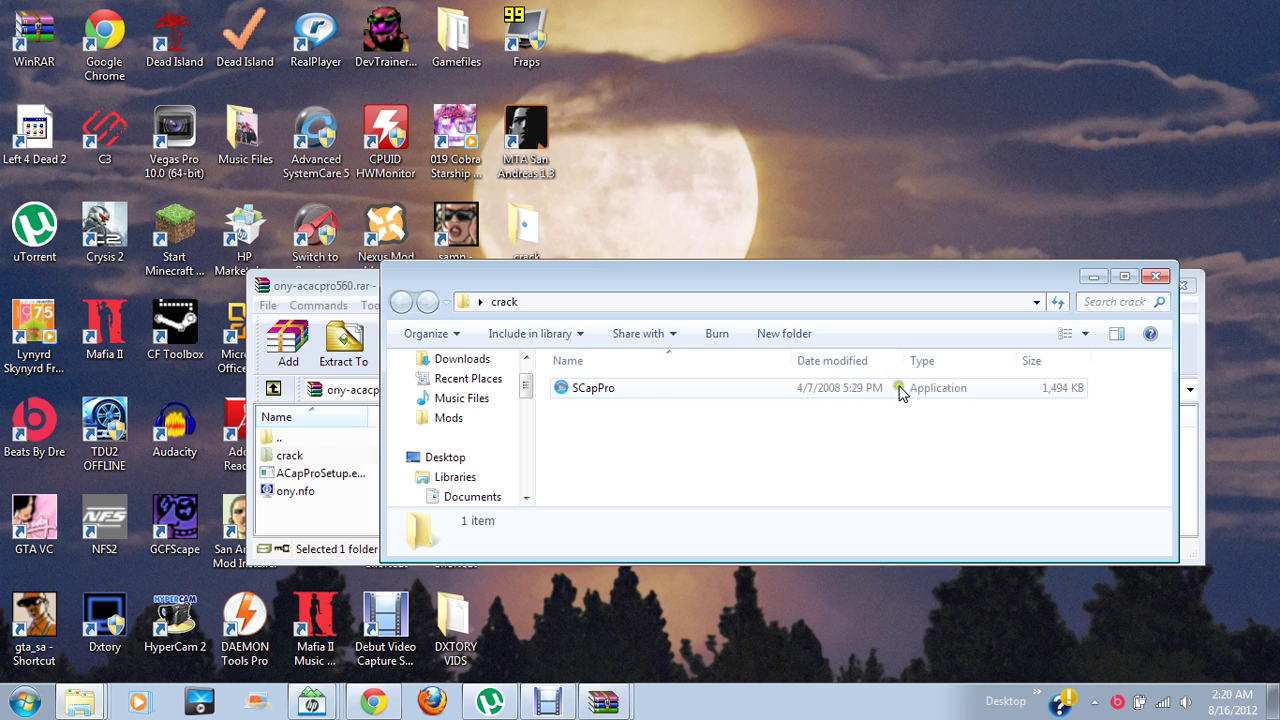
pyautogui.click(1156, 278)
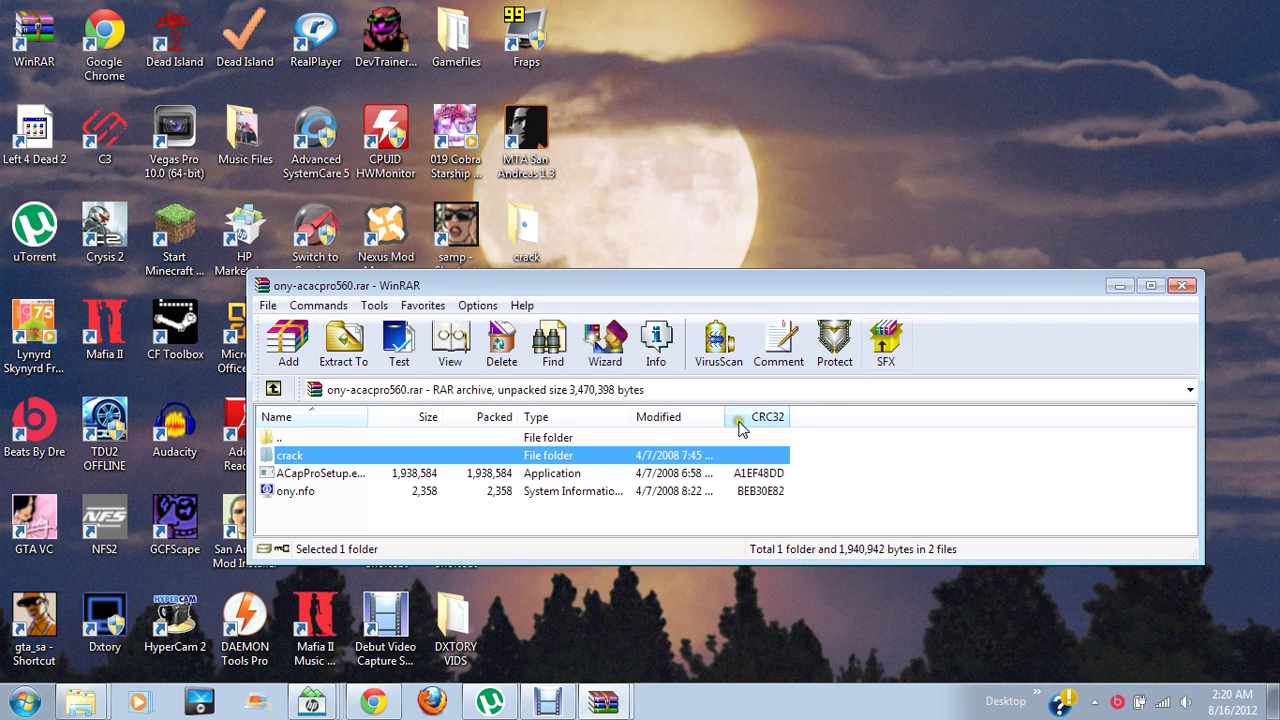
pyautogui.doubleClick(546, 476)
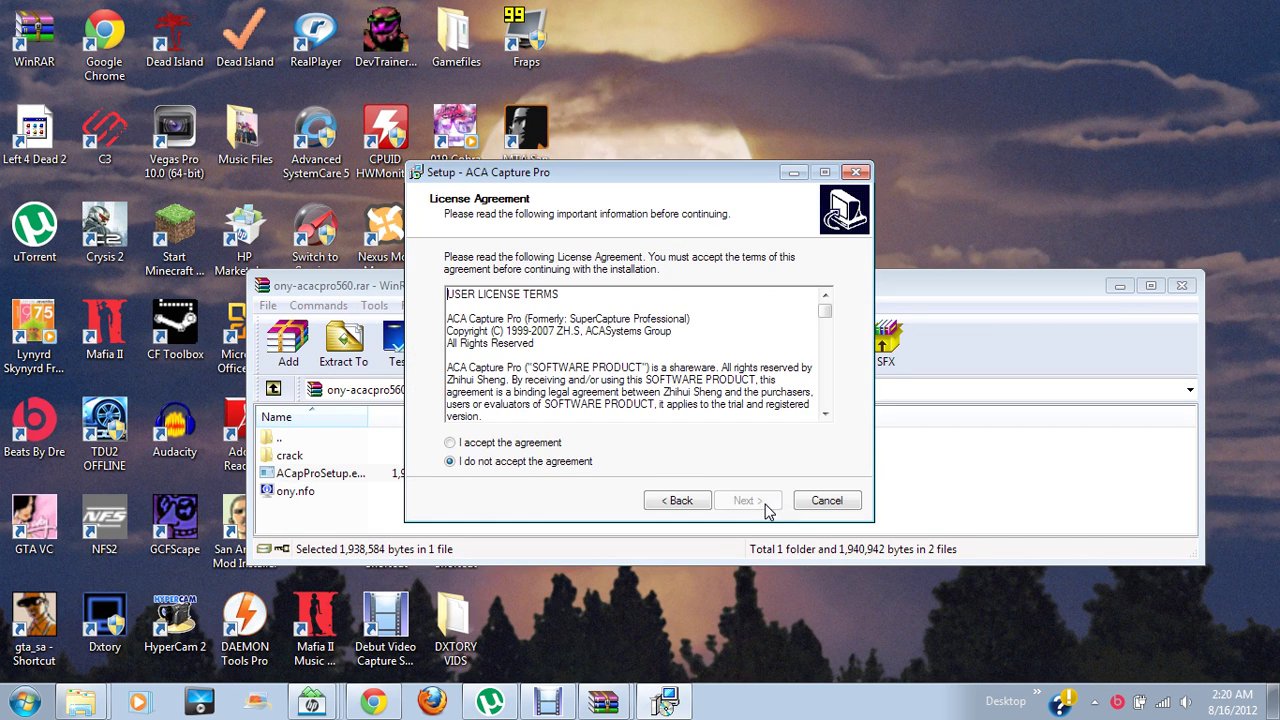
# - Accept the license and install into the existing ACASystems folder with default shortcuts and a desktop icon
pyautogui.click(560, 446)
pyautogui.click(748, 500)
pyautogui.click(752, 503)
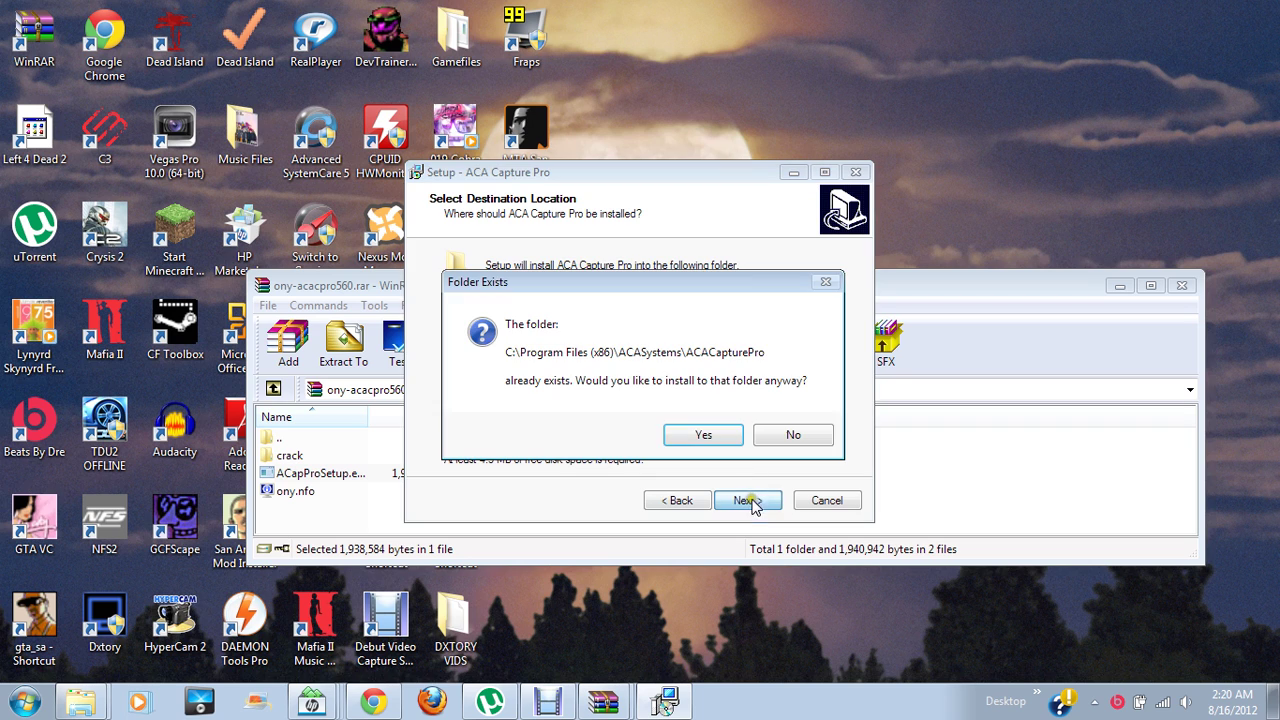
pyautogui.click(722, 438)
pyautogui.click(722, 438)
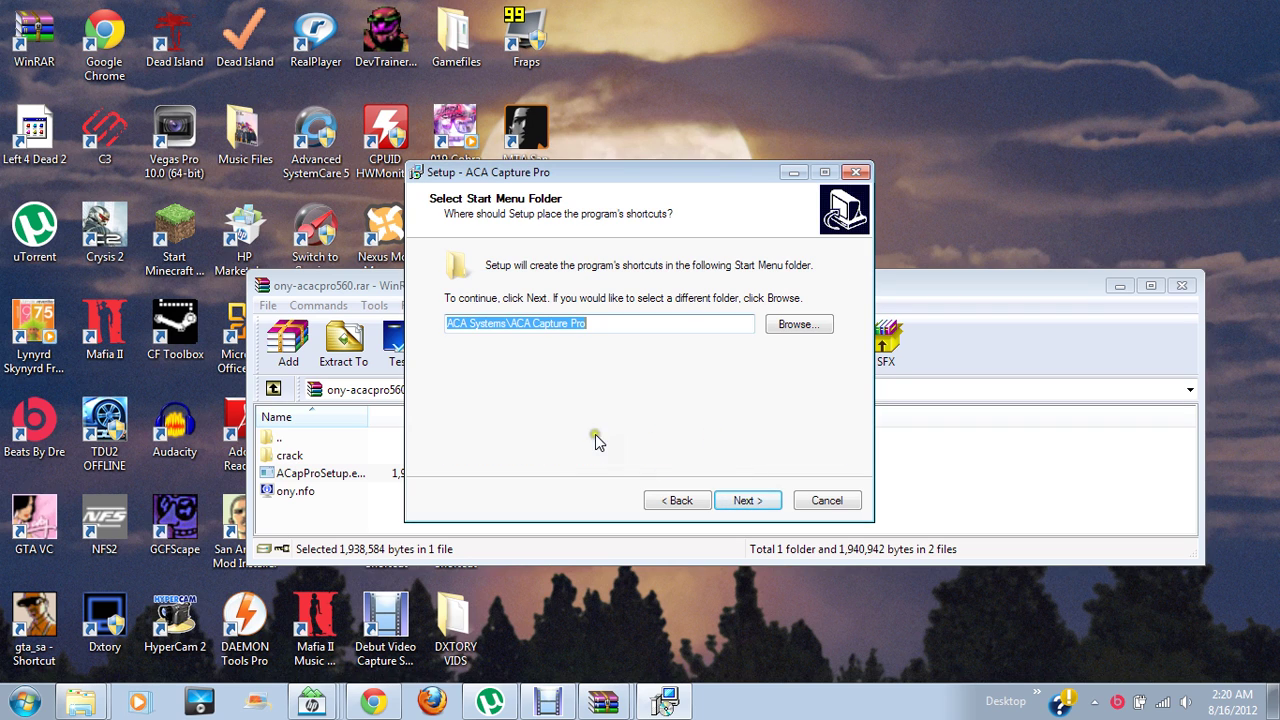
pyautogui.click(748, 501)
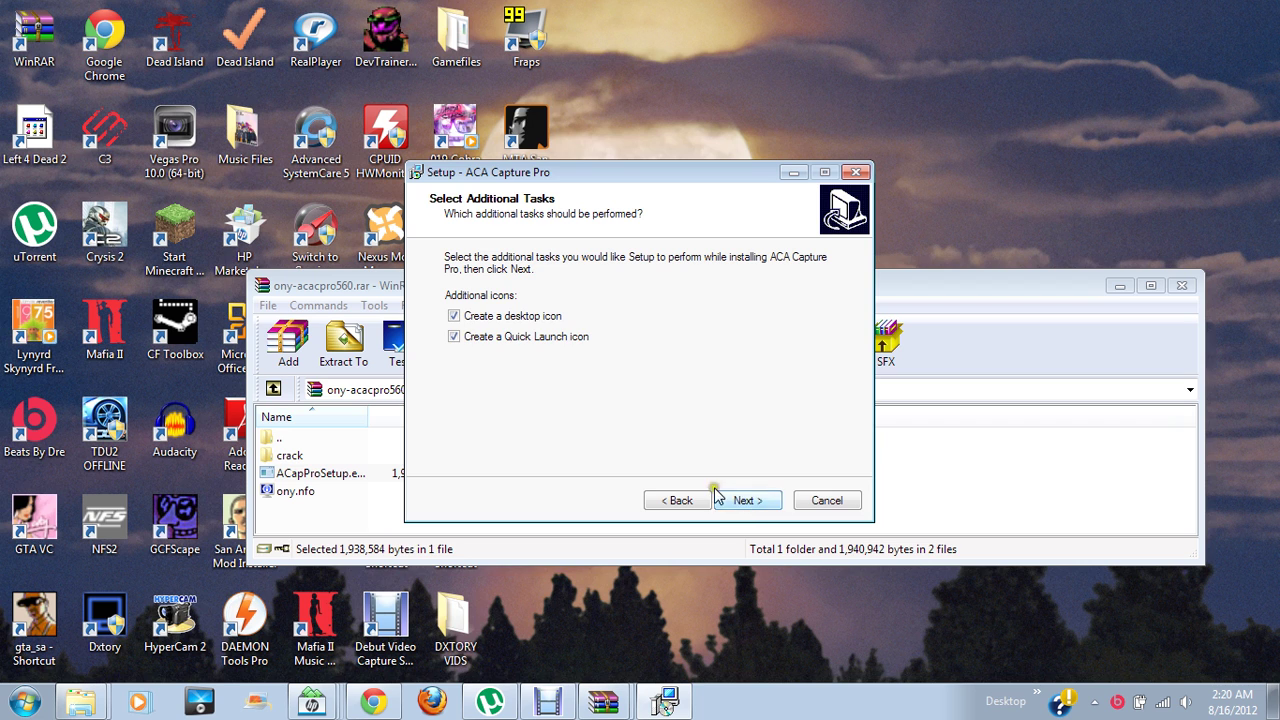
pyautogui.click(771, 503)
pyautogui.click(771, 508)
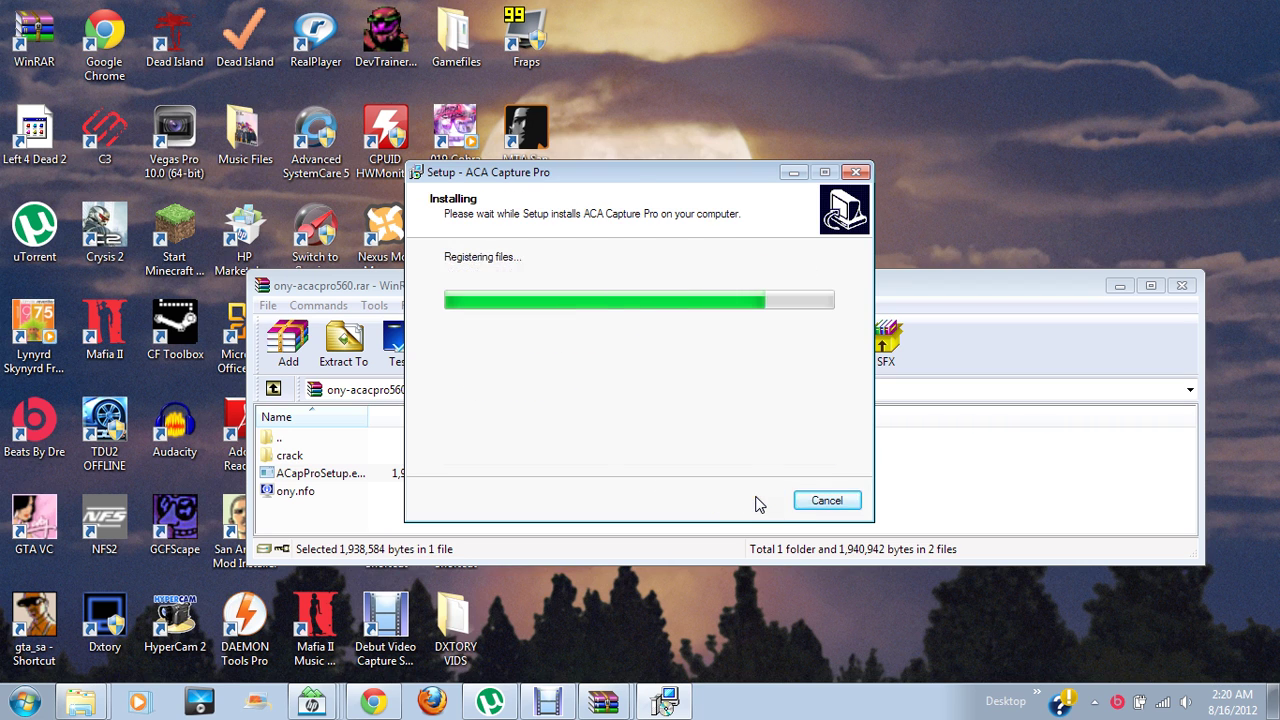
pyautogui.click(752, 502)
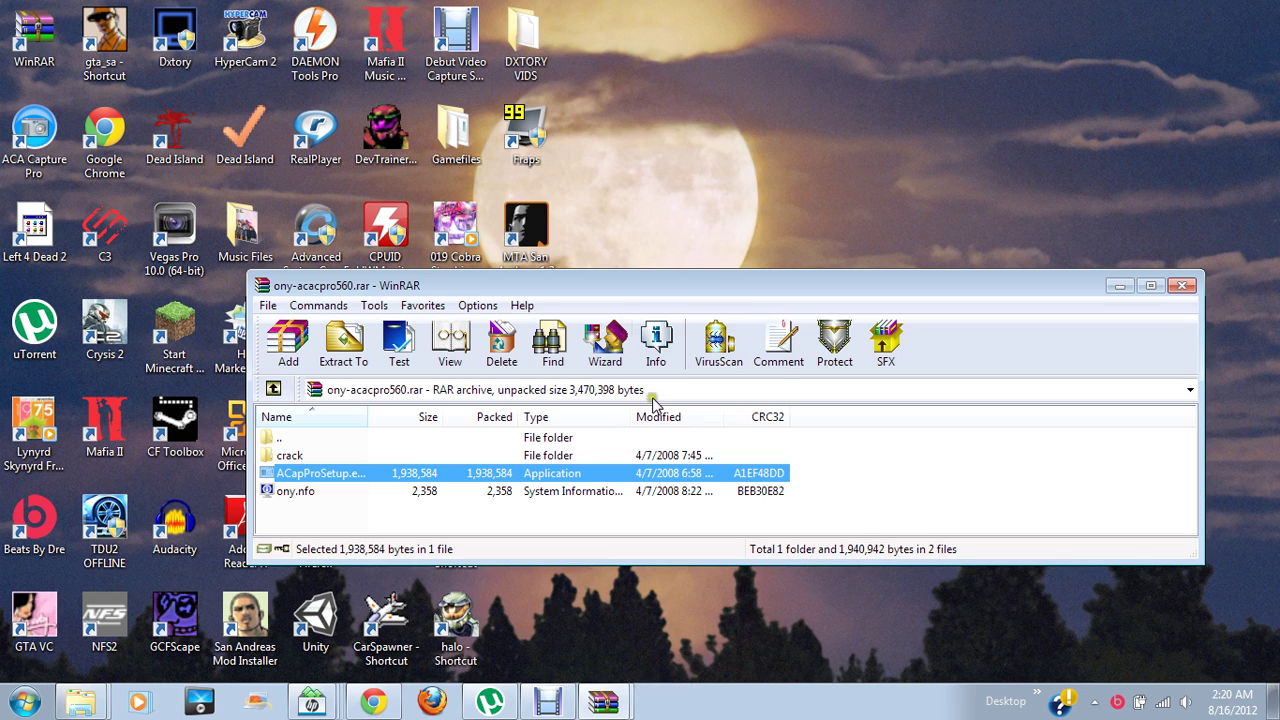
# - Close the archive and browse through Computer and Local Disk (C:) to Program Files (x86)
pyautogui.click(1186, 288)
pyautogui.click(25, 702)
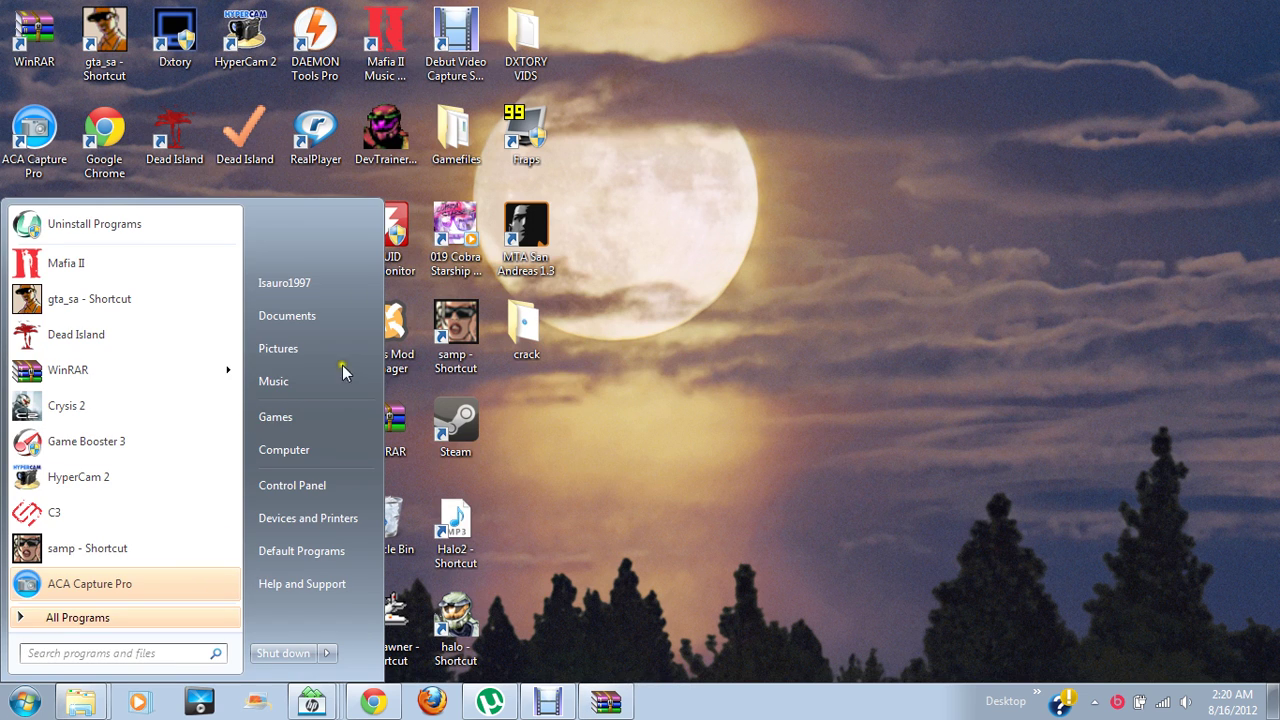
pyautogui.click(315, 450)
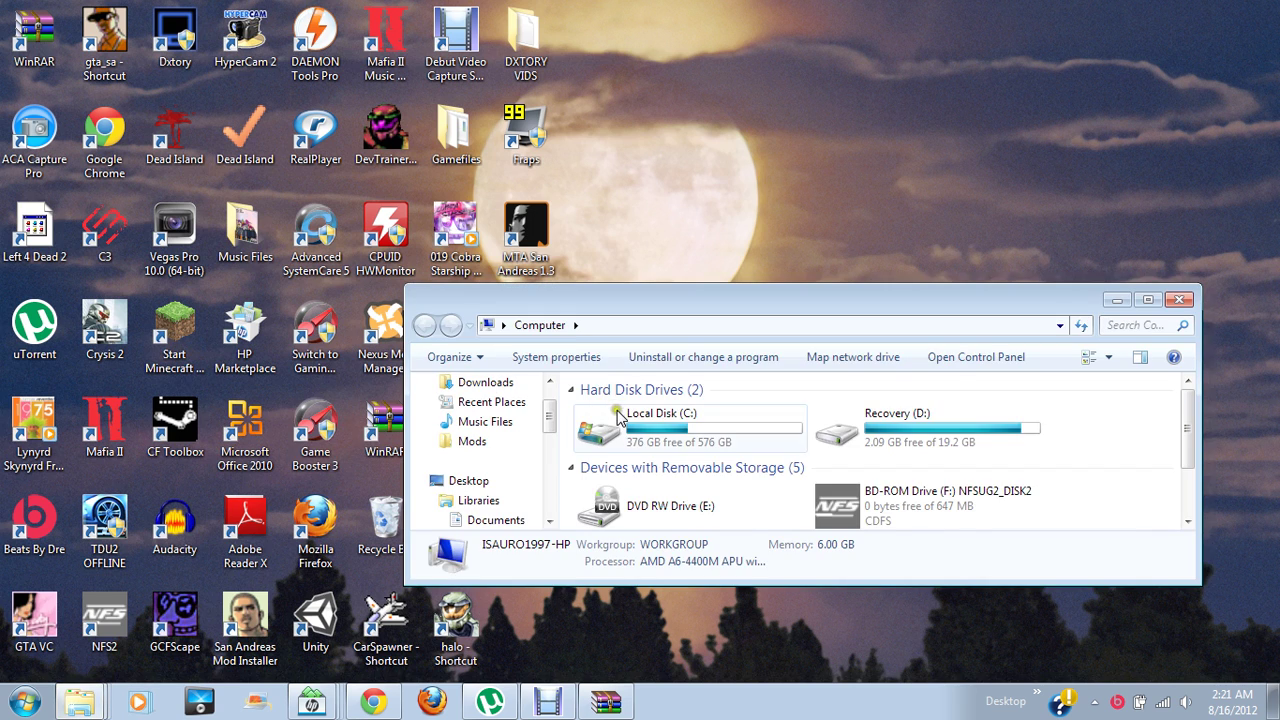
pyautogui.doubleClick(619, 417)
pyautogui.scroll(-1, 656, 485)
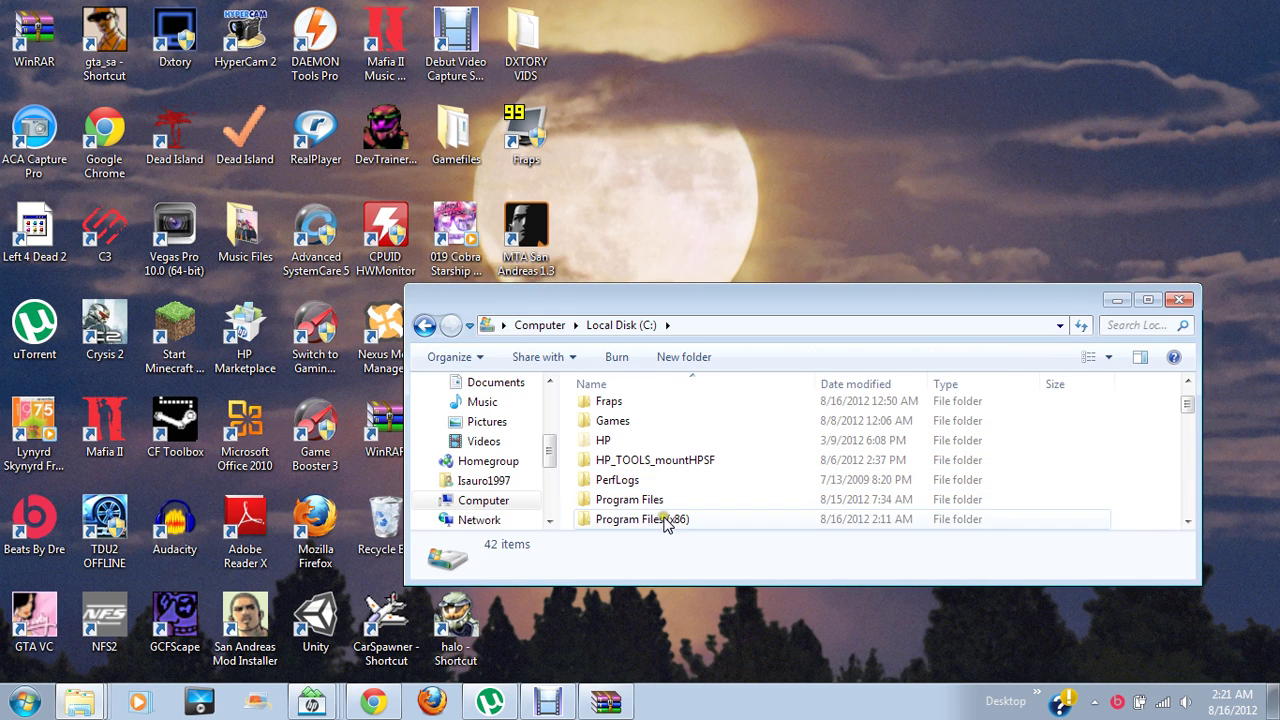
pyautogui.doubleClick(664, 520)
# - Search Program Files (x86), then open ACASystems and ACACapturePro and scroll its file list
pyautogui.click(1117, 326)
pyautogui.write('aca')
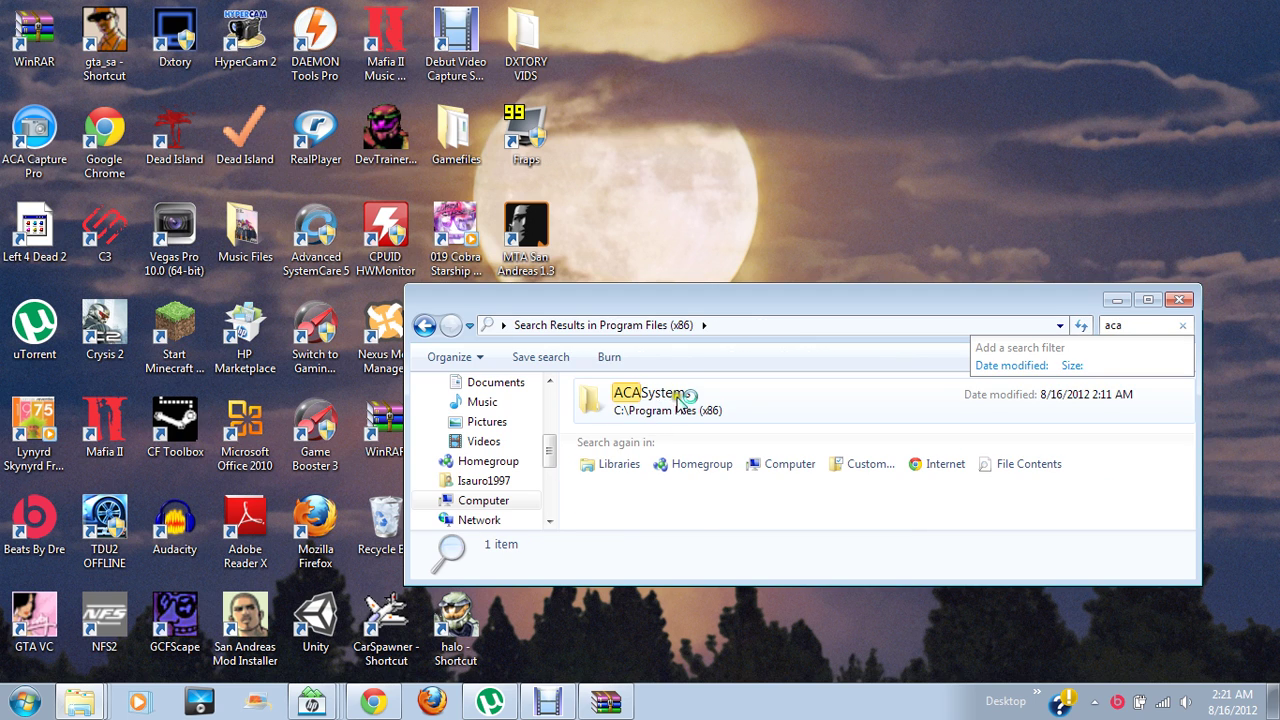
pyautogui.doubleClick(690, 400)
pyautogui.doubleClick(675, 413)
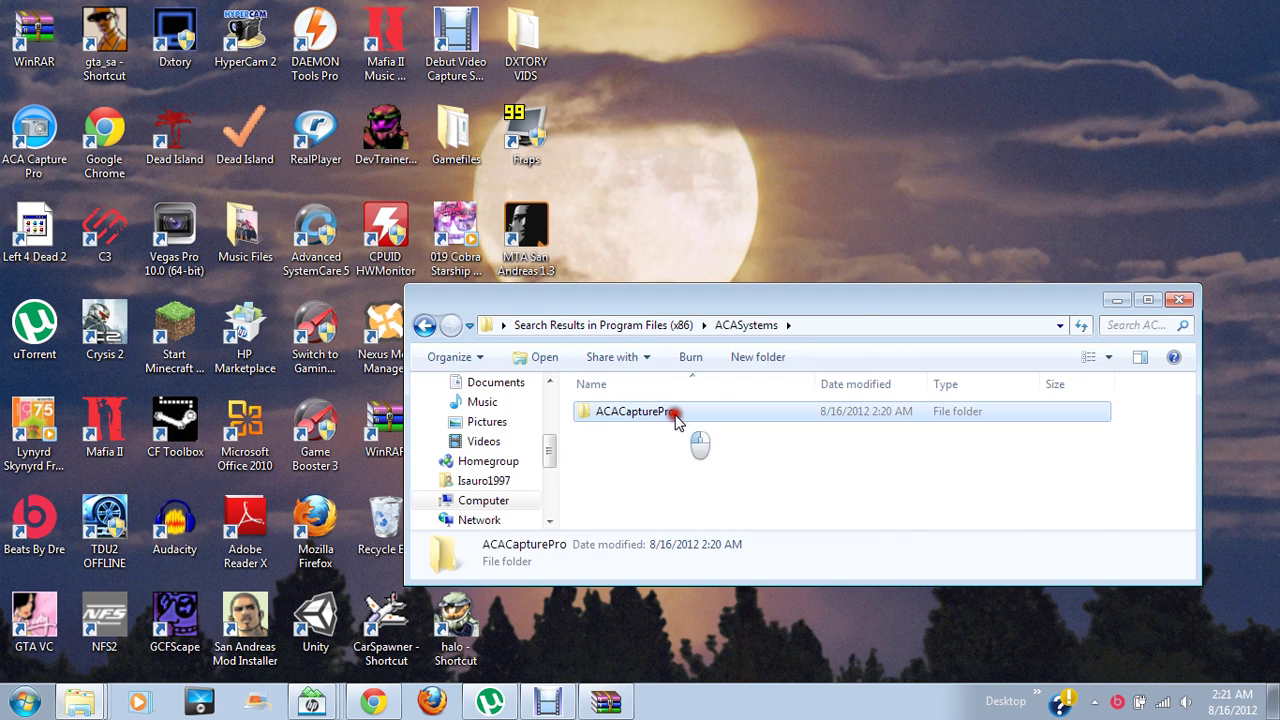
pyautogui.click(675, 418)
pyautogui.scroll(-2, 675, 420)
pyautogui.scroll(-2, 675, 420)
pyautogui.scroll(-3, 675, 420)
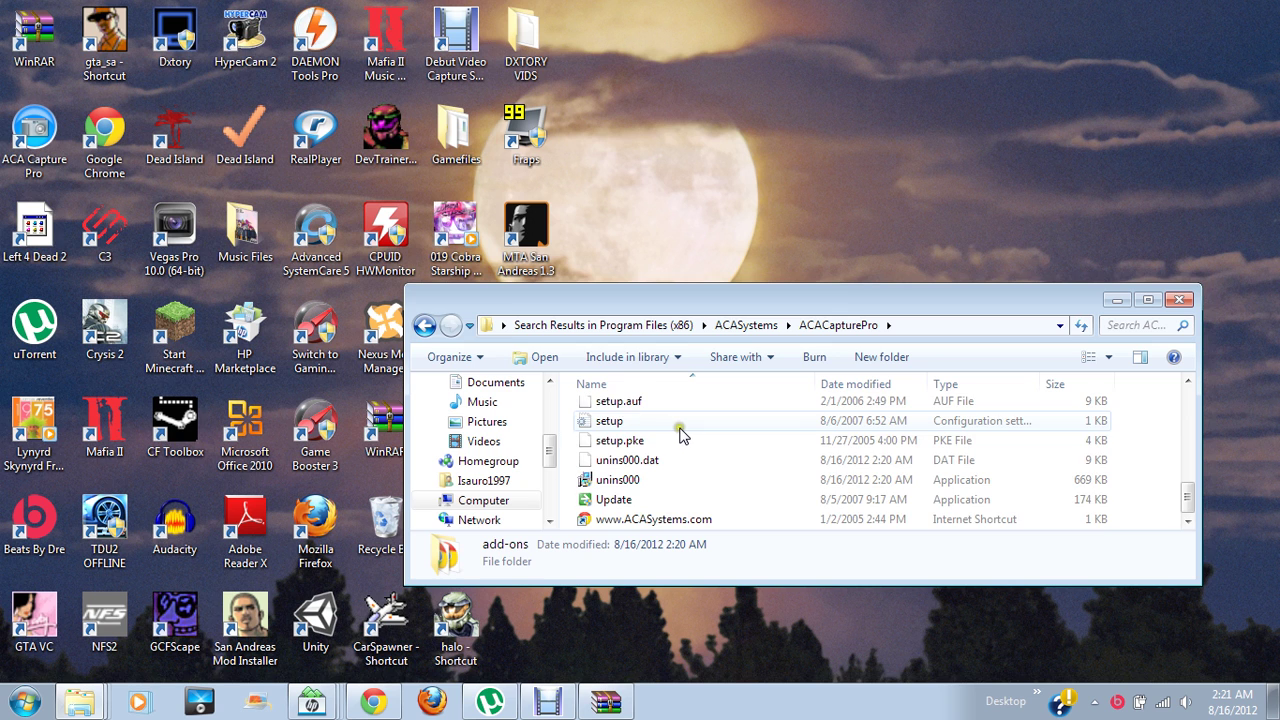
pyautogui.scroll(7, 677, 430)
pyautogui.scroll(-7, 677, 432)
# - Move SCapPro from the desktop crack folder into the ACACapturePro folder
pyautogui.moveTo(656, 314); pyautogui.dragTo(816, 340)
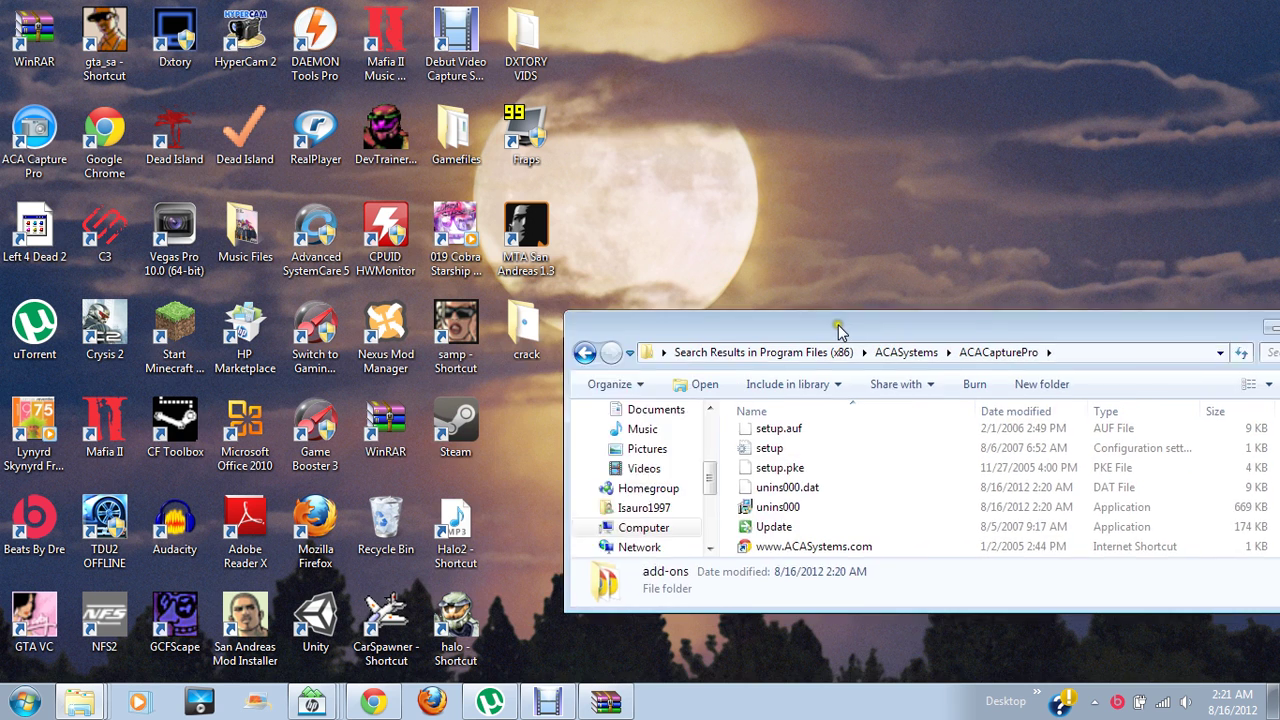
pyautogui.doubleClick(524, 322)
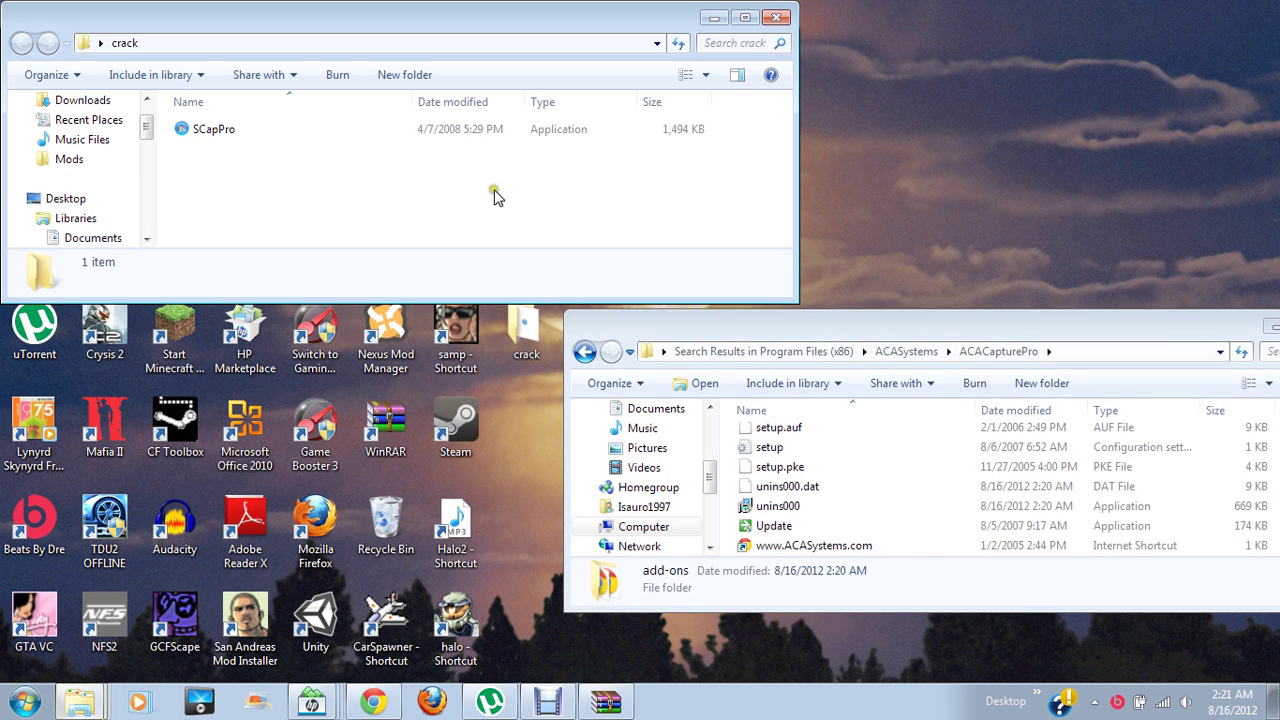
pyautogui.moveTo(463, 141); pyautogui.dragTo(731, 497)
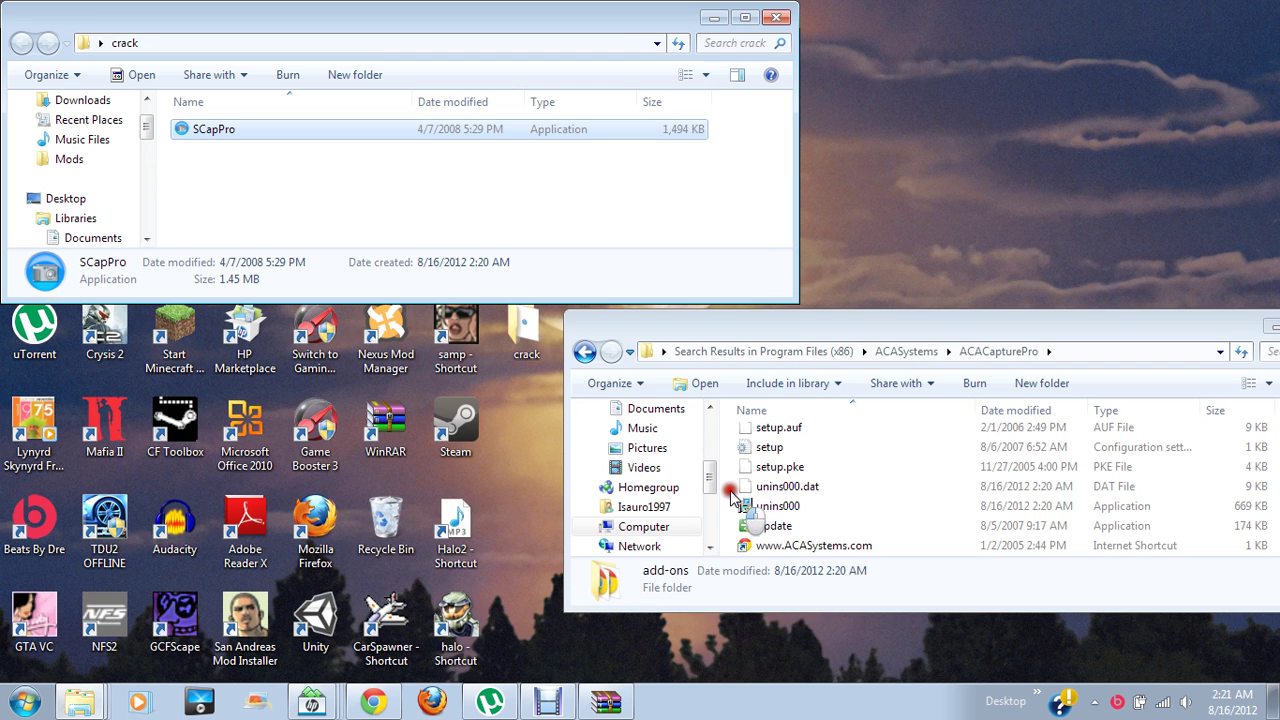
pyautogui.click(634, 240)
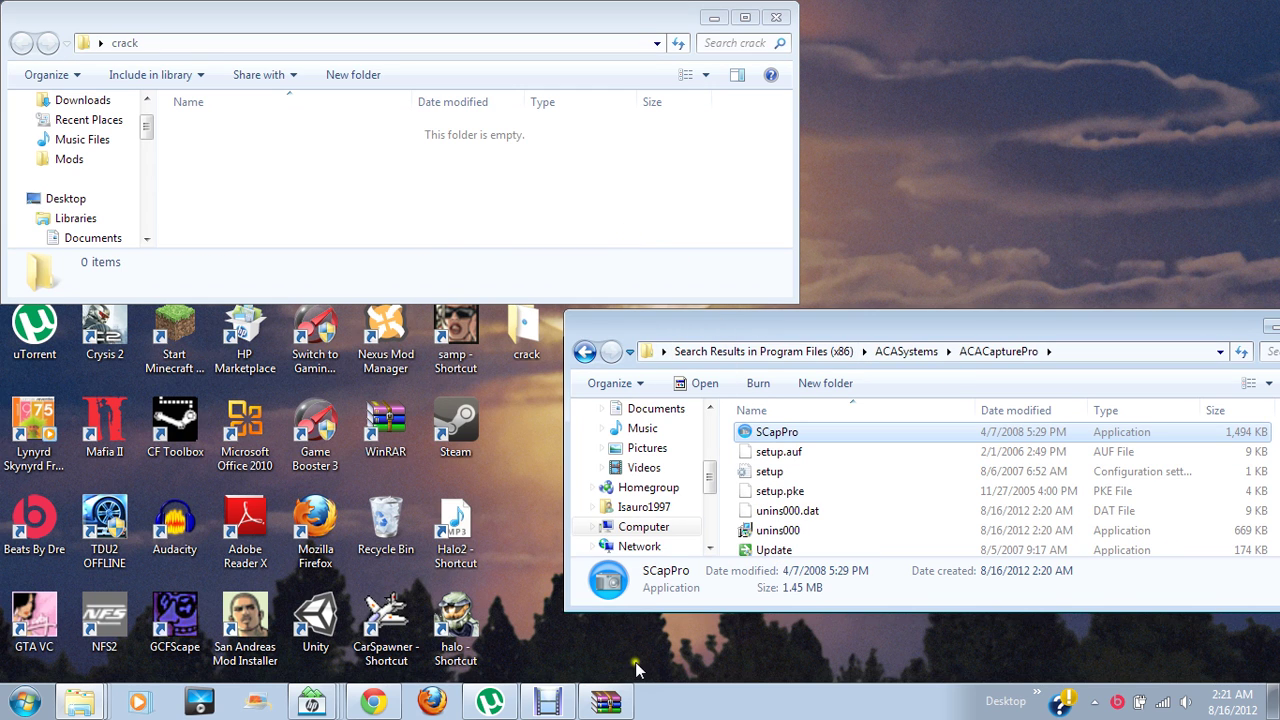
# - Move file_id.diz from the zip into ACACapturePro, replacing the existing copy, and close WinRAR
pyautogui.click(605, 702)
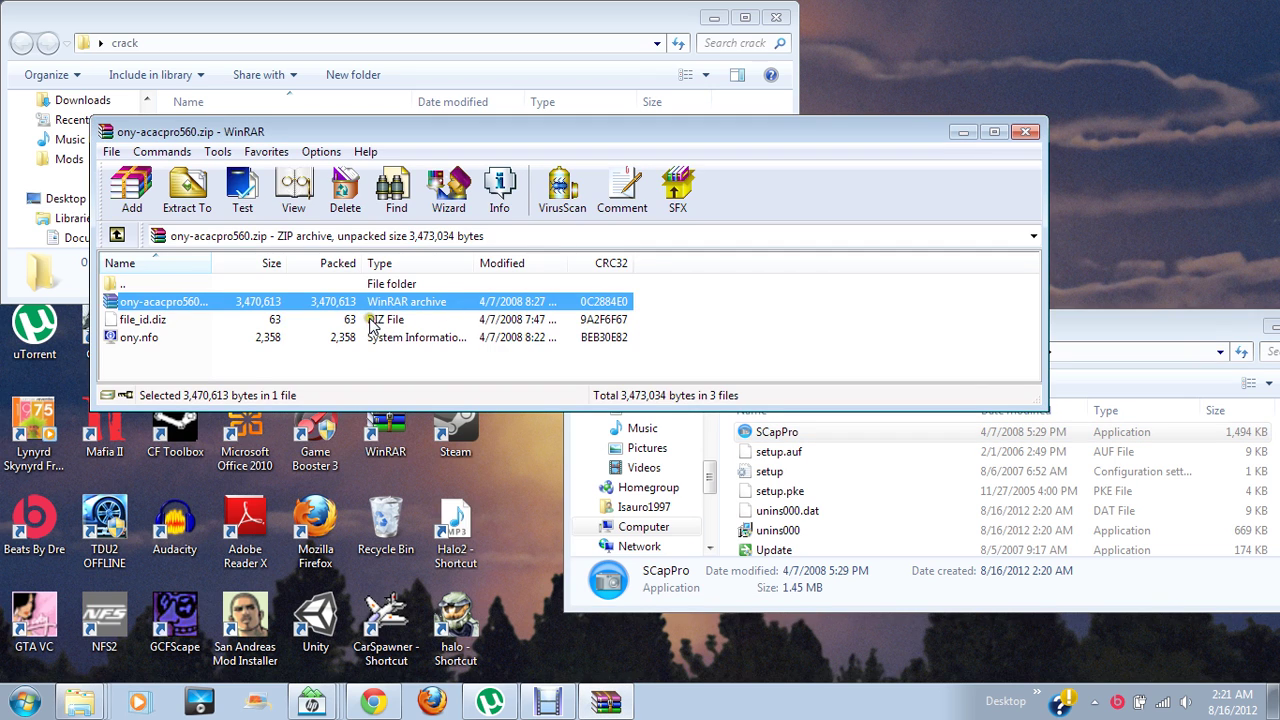
pyautogui.click(370, 320)
pyautogui.moveTo(316, 318); pyautogui.dragTo(731, 478)
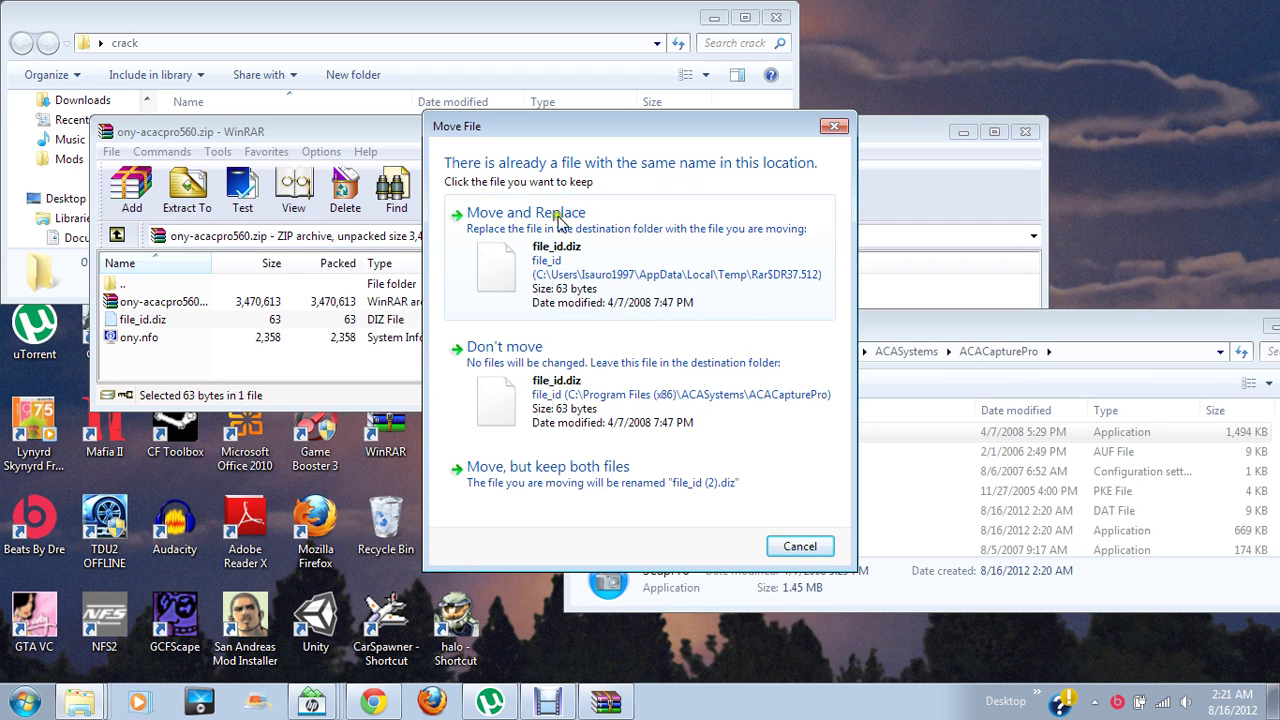
pyautogui.click(575, 255)
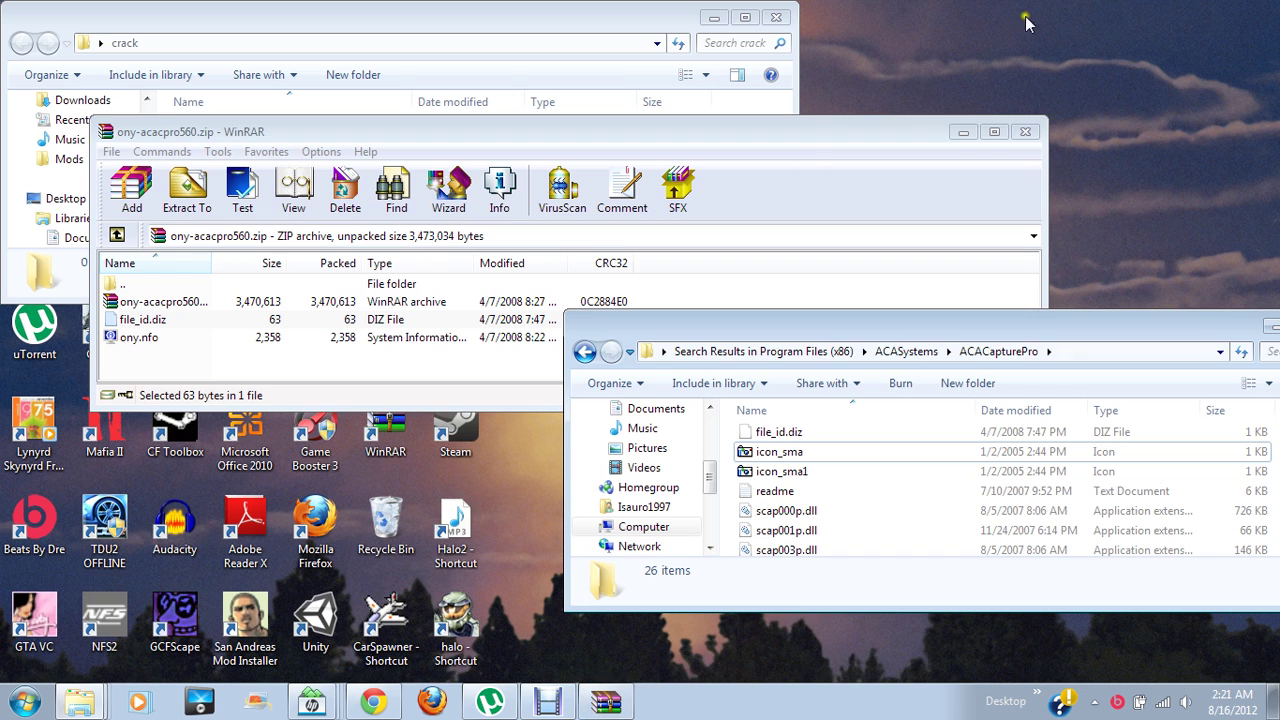
pyautogui.click(1025, 131)
# - Close the empty crack folder, run SCapPro, and cancel its Options dialog
pyautogui.click(777, 17)
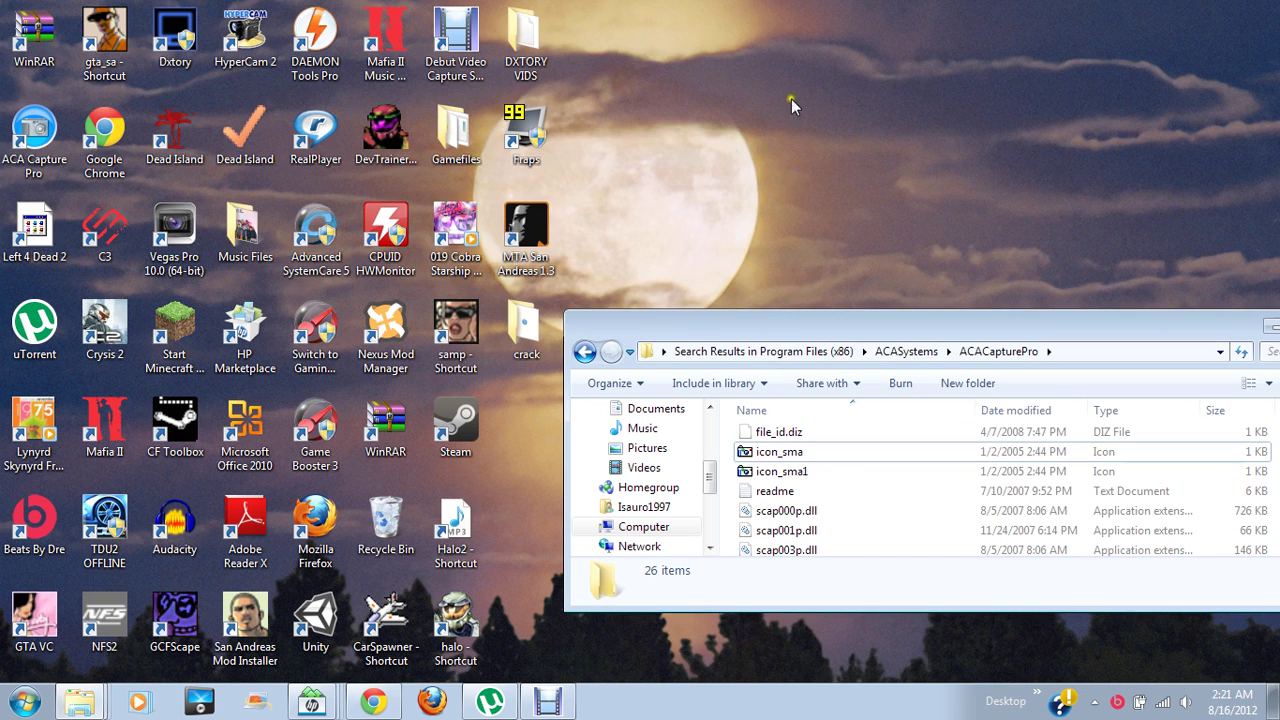
pyautogui.scroll(-2, 763, 445)
pyautogui.scroll(1, 763, 445)
pyautogui.scroll(-1, 763, 445)
pyautogui.click(776, 466)
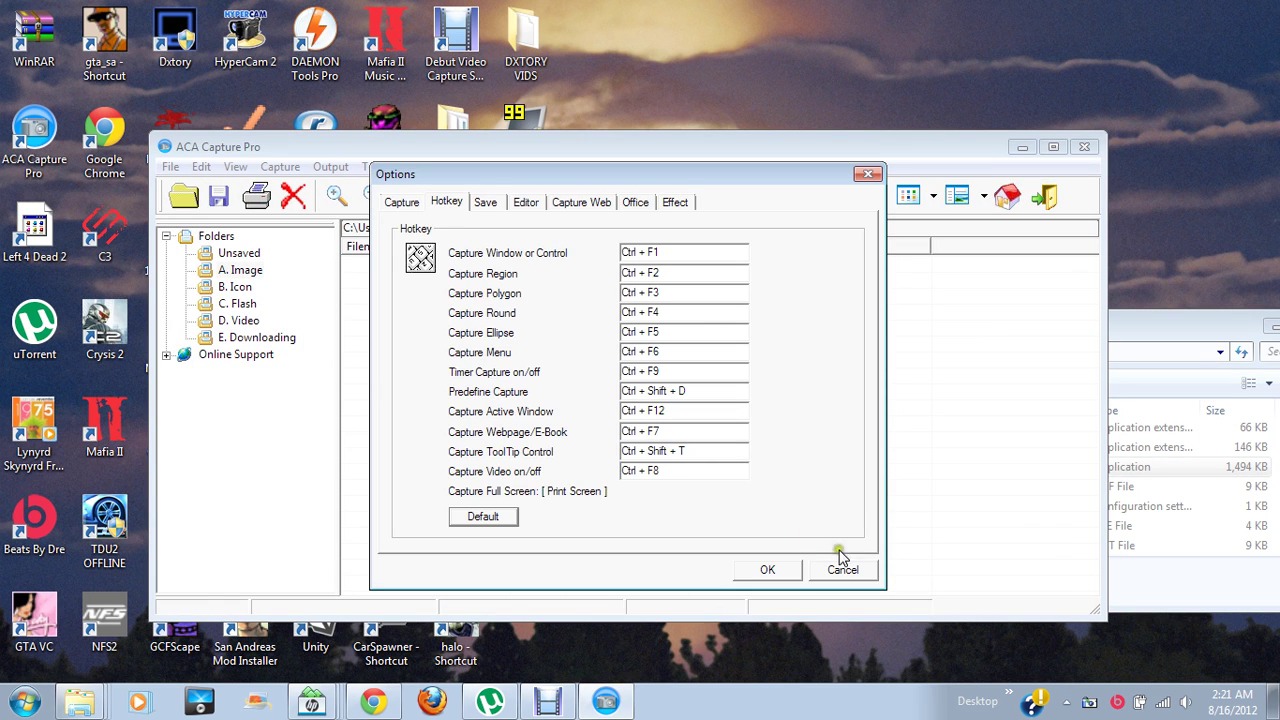
pyautogui.click(868, 174)
# - Reposition and widen the ACA Capture Pro window and select the A. Image capture folder
pyautogui.moveTo(550, 150); pyautogui.dragTo(594, 104)
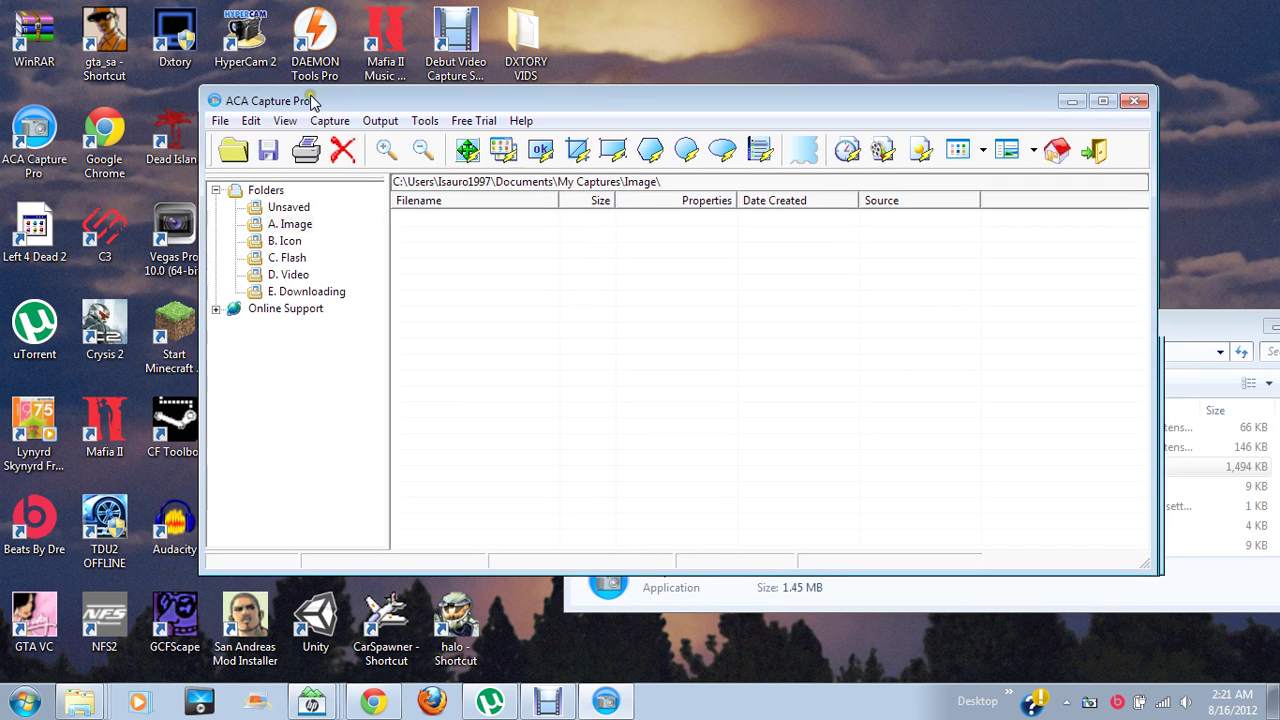
pyautogui.moveTo(309, 90)
pyautogui.mouseDown()
pyautogui.moveTo(294, 97)
pyautogui.moveTo(318, 2)
pyautogui.mouseUp()
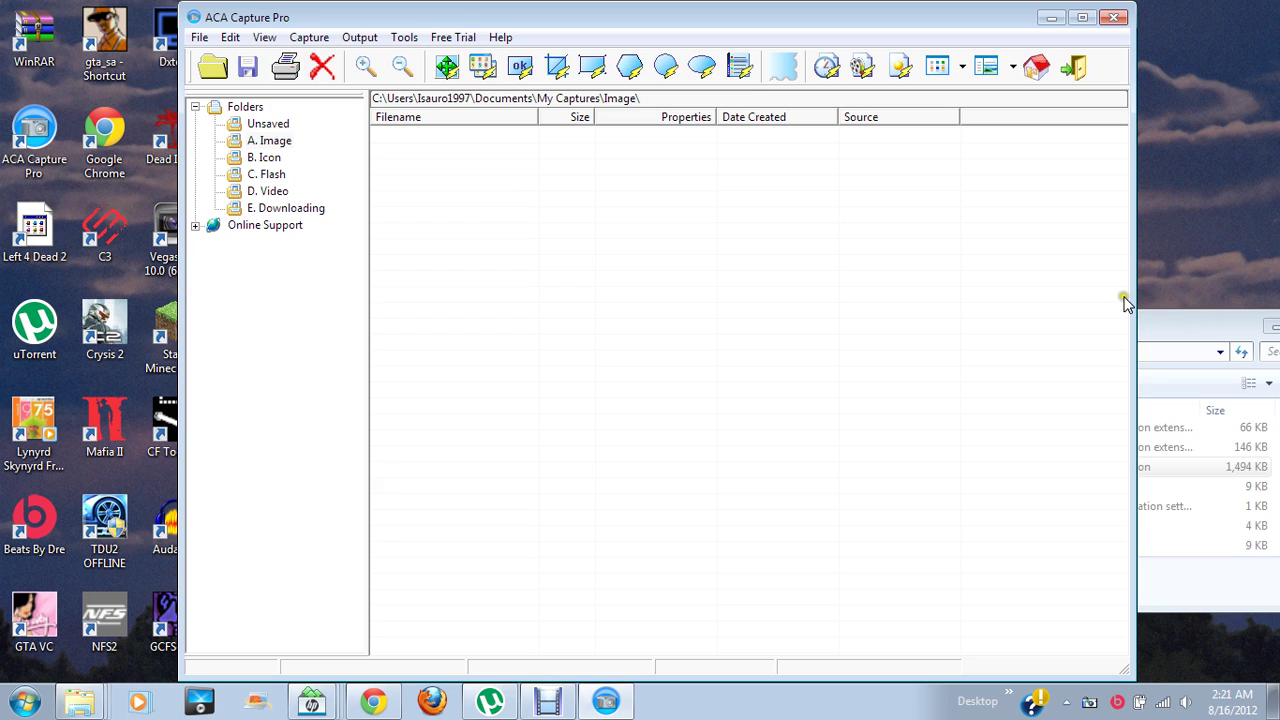
pyautogui.moveTo(1132, 295); pyautogui.dragTo(1270, 296)
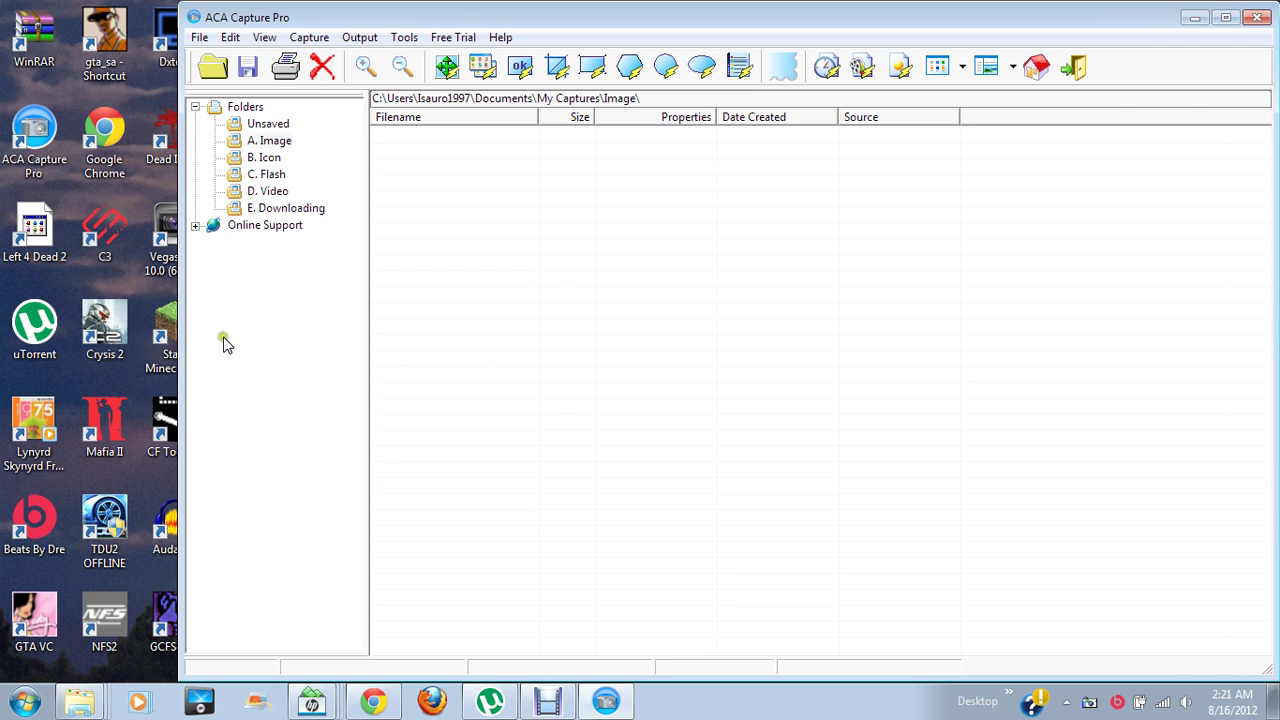
pyautogui.moveTo(186, 337); pyautogui.dragTo(4, 341)
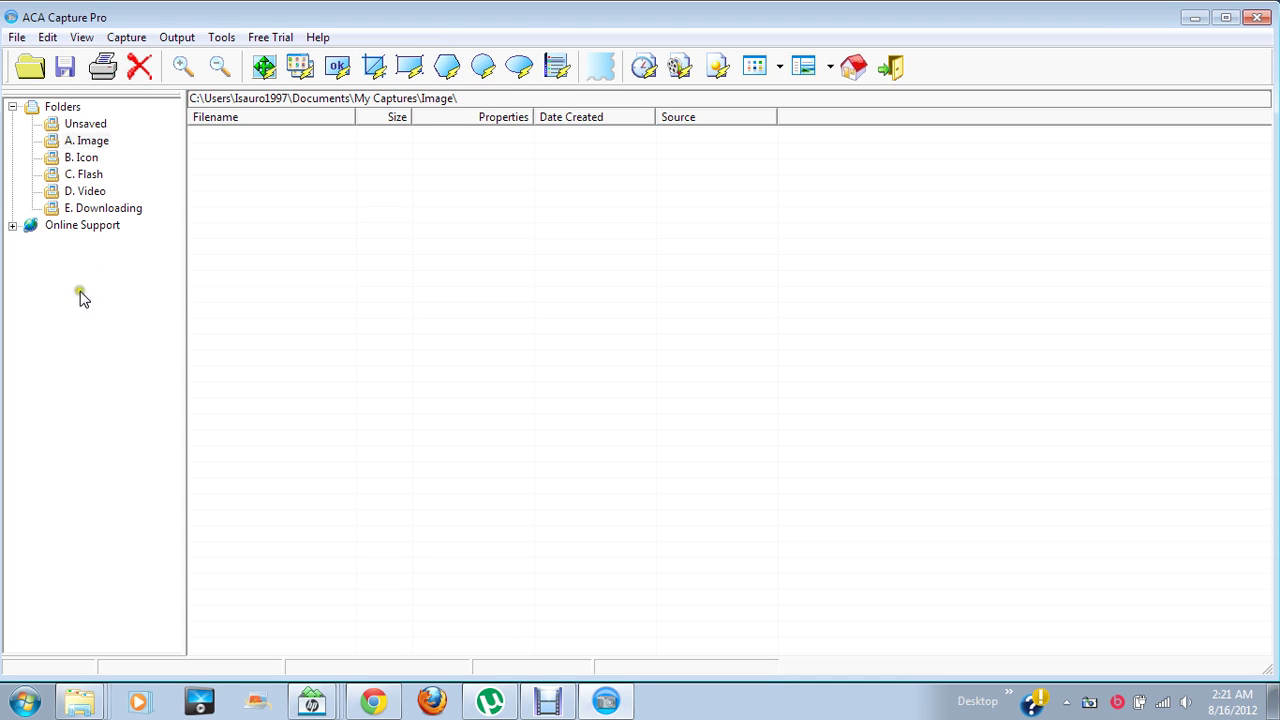
pyautogui.click(86, 140)
pyautogui.moveTo(160, 19)
pyautogui.mouseDown()
pyautogui.moveTo(368, 175)
pyautogui.moveTo(106, 120)
pyautogui.mouseUp()
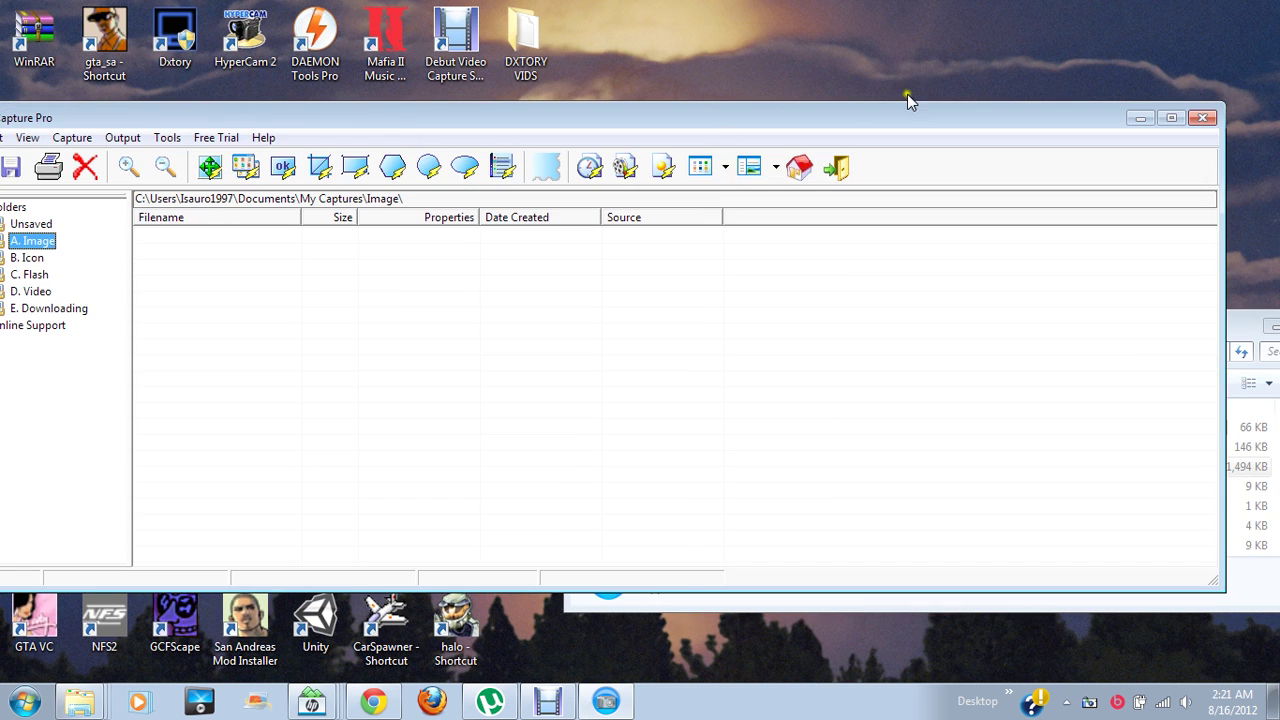
# - Close ACA Capture Pro and the ACACapturePro install folder window
pyautogui.click(1203, 119)
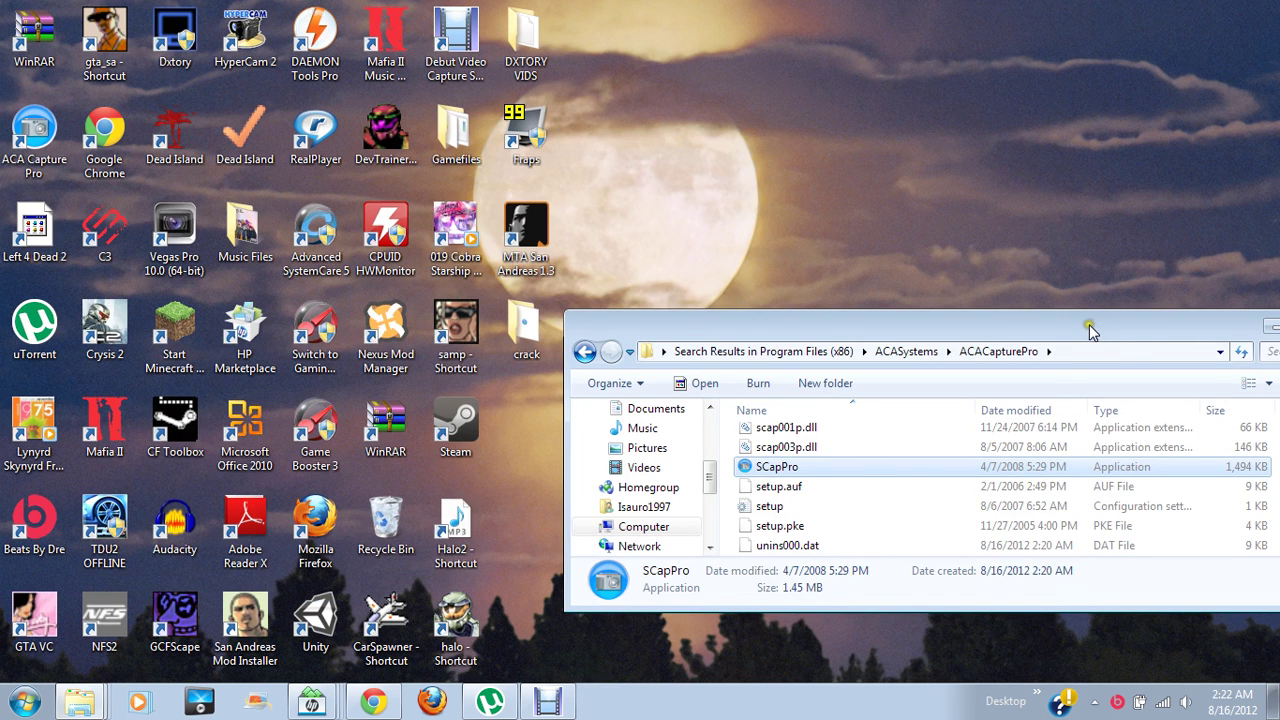
pyautogui.moveTo(1090, 330); pyautogui.dragTo(676, 355)
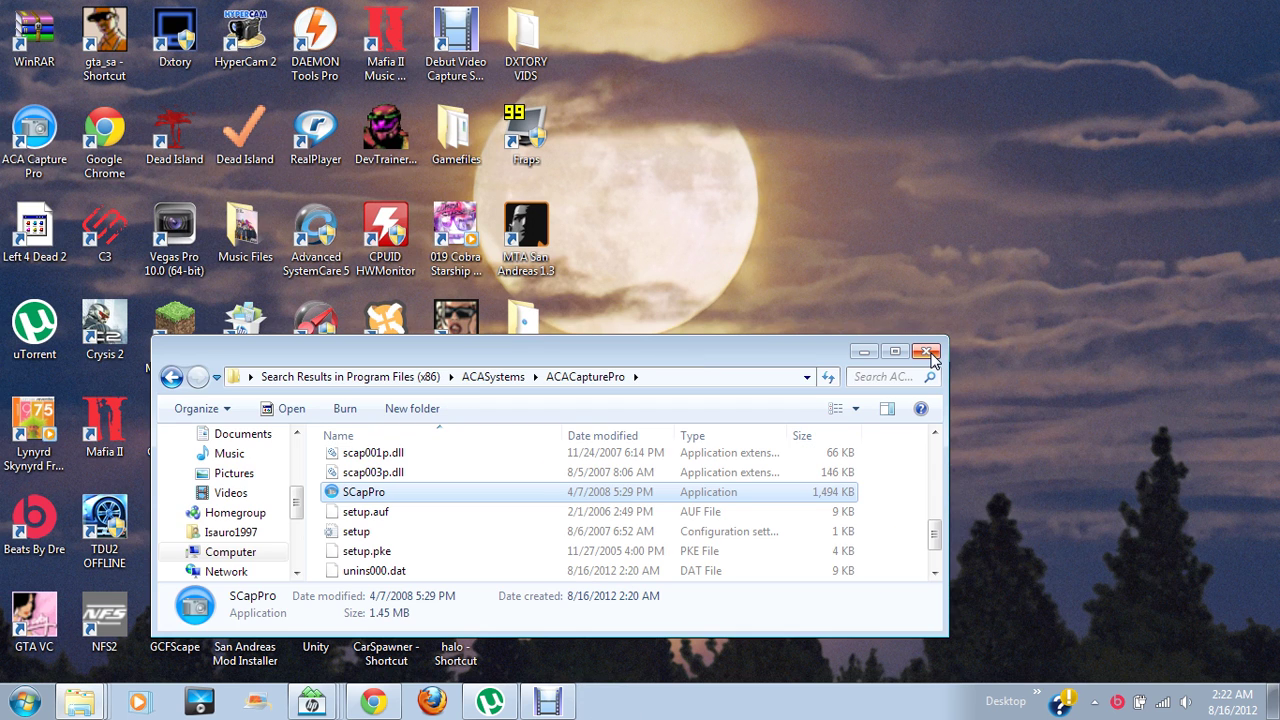
pyautogui.click(927, 352)
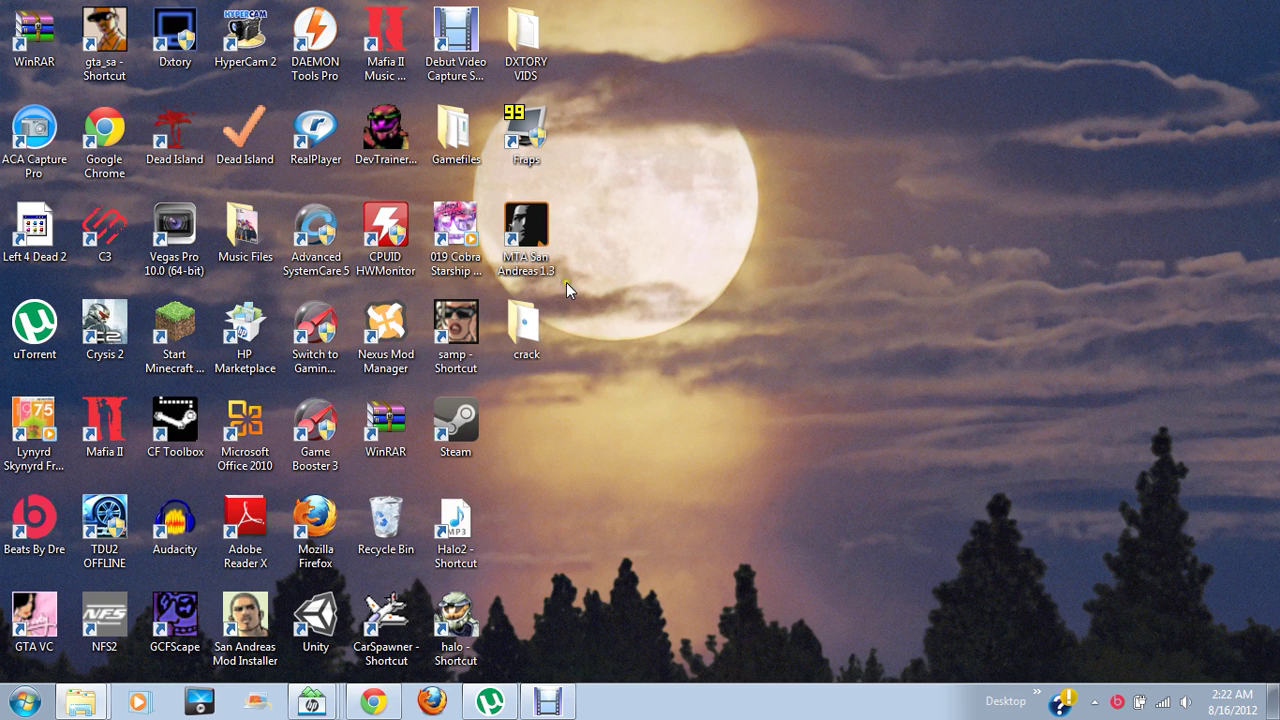
# - Confirm the desktop crack folder is empty and drag it to the Recycle Bin
pyautogui.moveTo(542, 350); pyautogui.dragTo(550, 352)
pyautogui.doubleClick(554, 330)
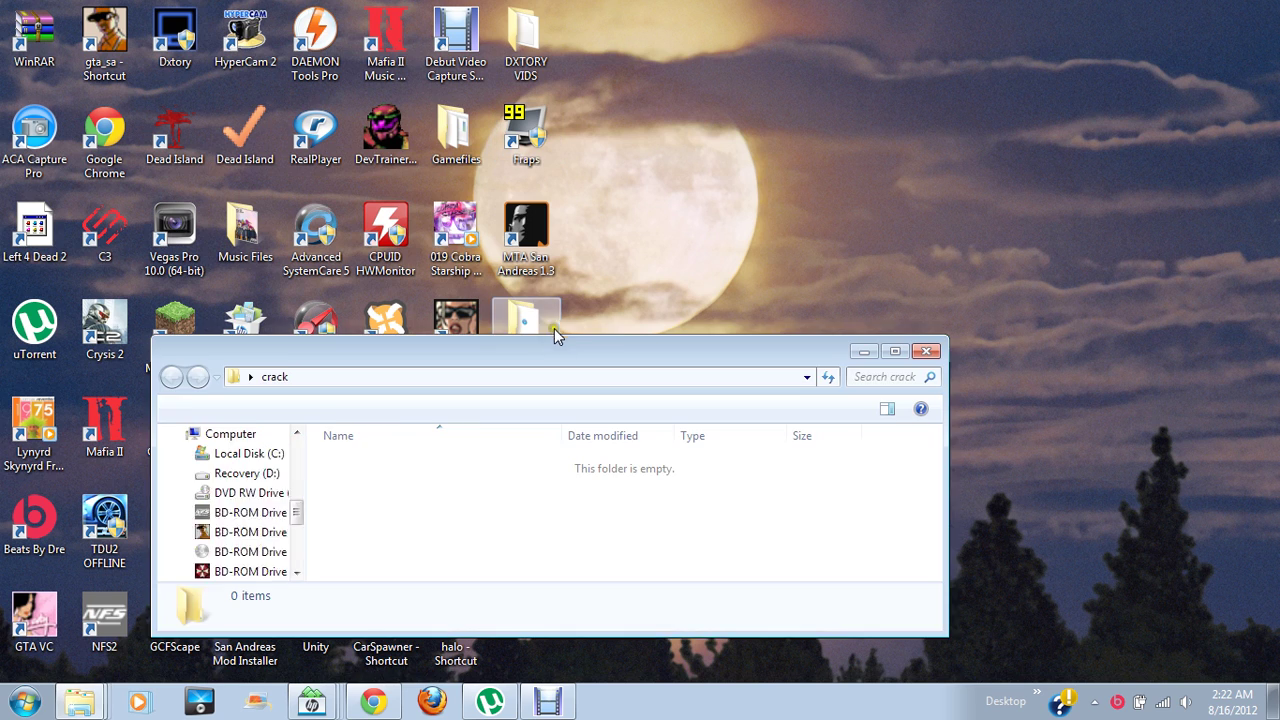
pyautogui.click(925, 352)
pyautogui.moveTo(528, 325); pyautogui.dragTo(386, 522)
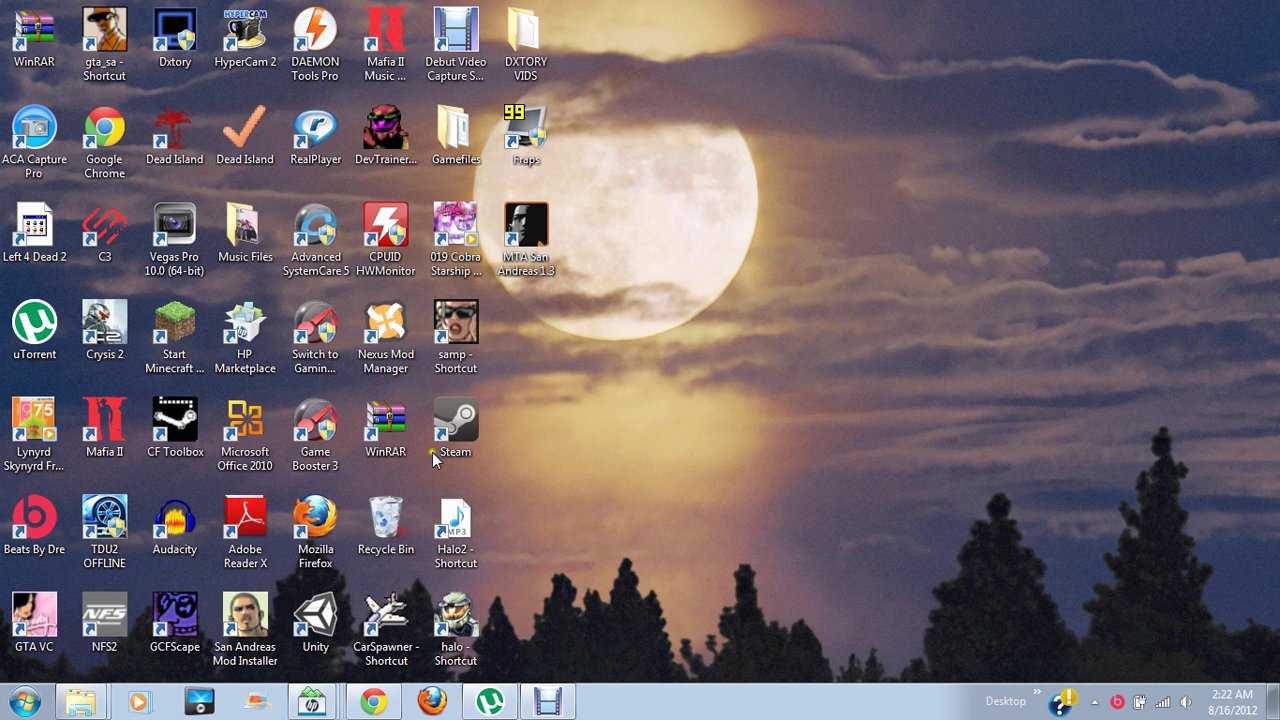